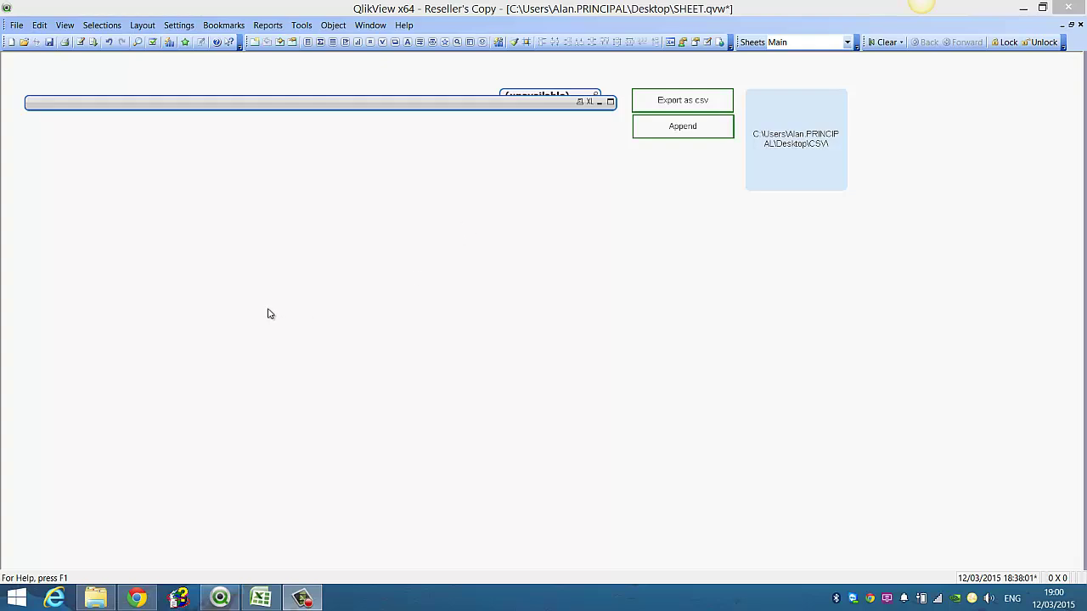
Paste the Characters, ASCII and Transactions load statements into the script and reload
key(ctrl+e)
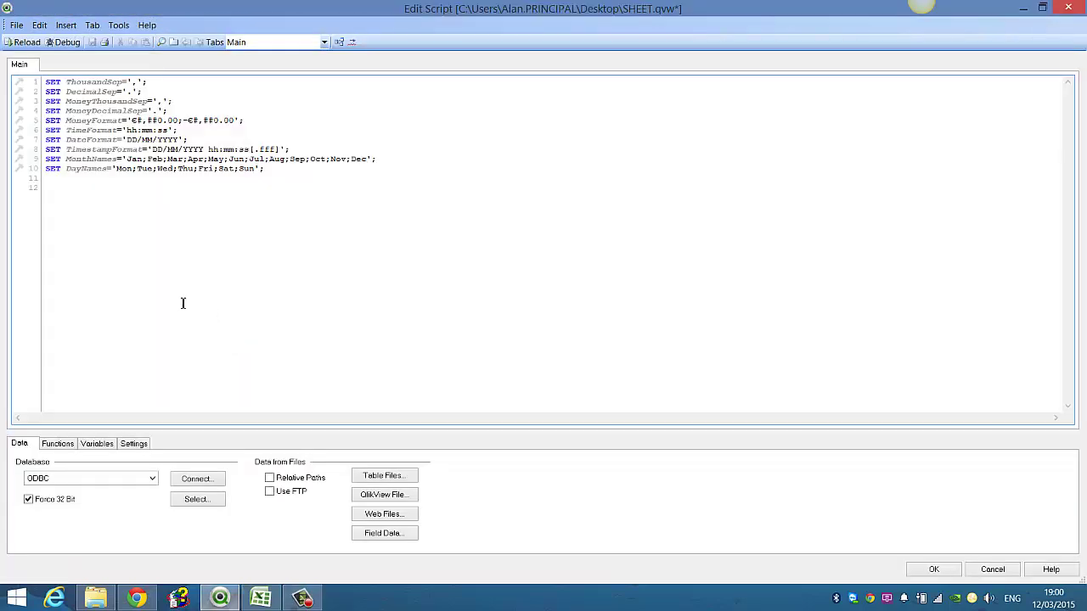
text(Characters: Load Chr(RecNo()+Ord('A')-1) as Alpha, RecNo() as Num autogenerate 26;  ASCII: Load  if(RecNo()>=65 and RecNo()<=90,RecNo()-64) as Num,  Chr(RecNo()) as AsciiAlpha,  RecNo() as AsciiNum autogenerate 255  Where (RecNo()>=32 and RecNo()<=126) or RecNo()>=160 ;  Transactions: Load  TransLineID,  TransID,  mod(TransID,26)+1 as Num,  Pick(Ceil(3*Rand1),'A','B','C') as Dim1,  Pick(Ceil(6*Rand1),'a','b','c','d','e','f') as Dim2,  Pick(Ceil(3*Rand()),'X','Y','Z') as Dim3,  Round(1000*Rand()*Rand()*Rand1) as Expression1,  Round(  10*Rand()*Rand()*Rand1) as Expression2,  Round(Rand()*Rand1,0.00001) as Expression3; Load  Rand() as Rand1,  IterNo() as TransLineID,  RecNo() as TransID Autogenerate 1000  While Rand()<=0.5 or IterNo()=1;   Comment Field Dim1 With "This is a field comment";)
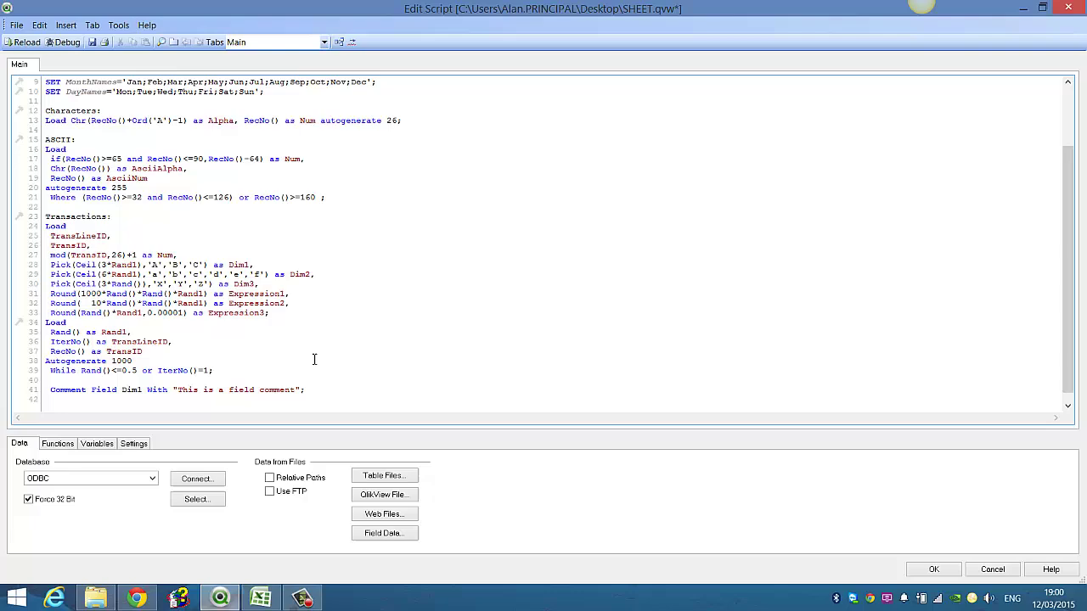
click(23, 42)
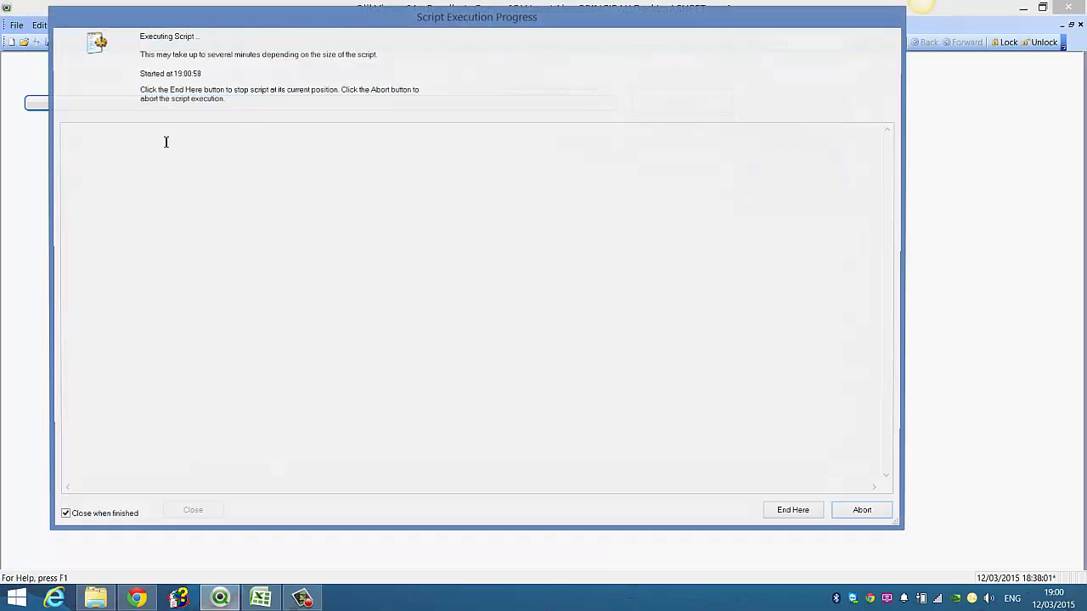
Close the reload dialogs and position the Alpha list box beside the table box
key(Return)
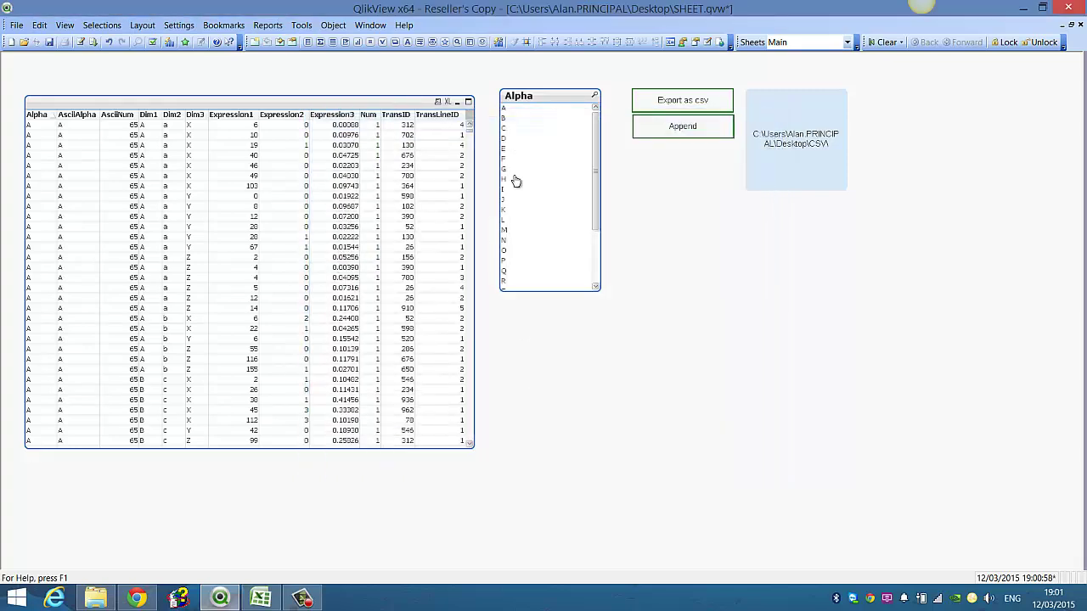
drag(520, 96, 505, 100)
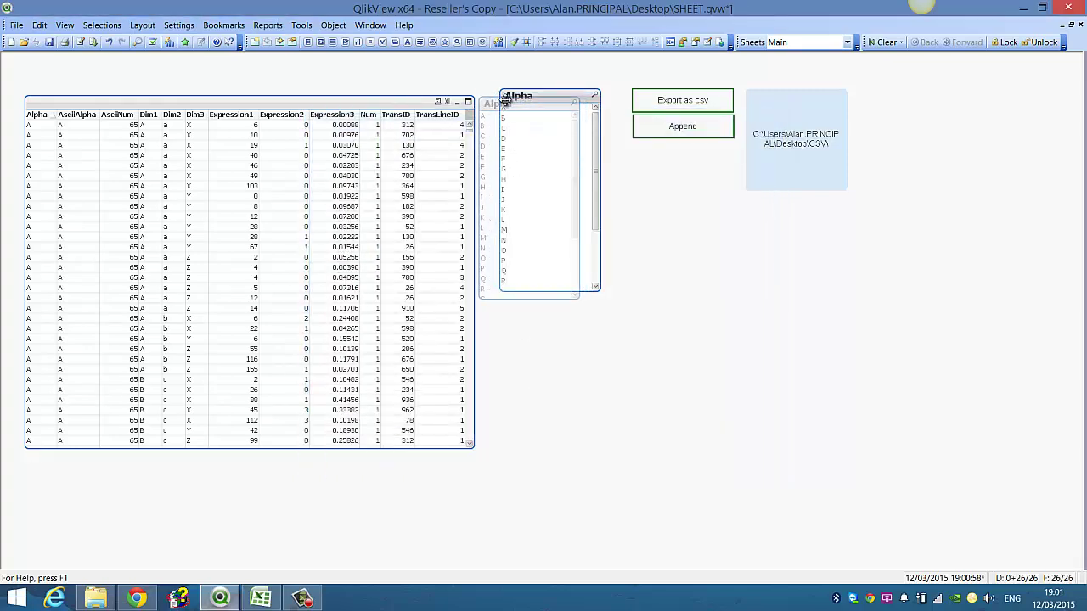
drag(505, 100, 510, 107)
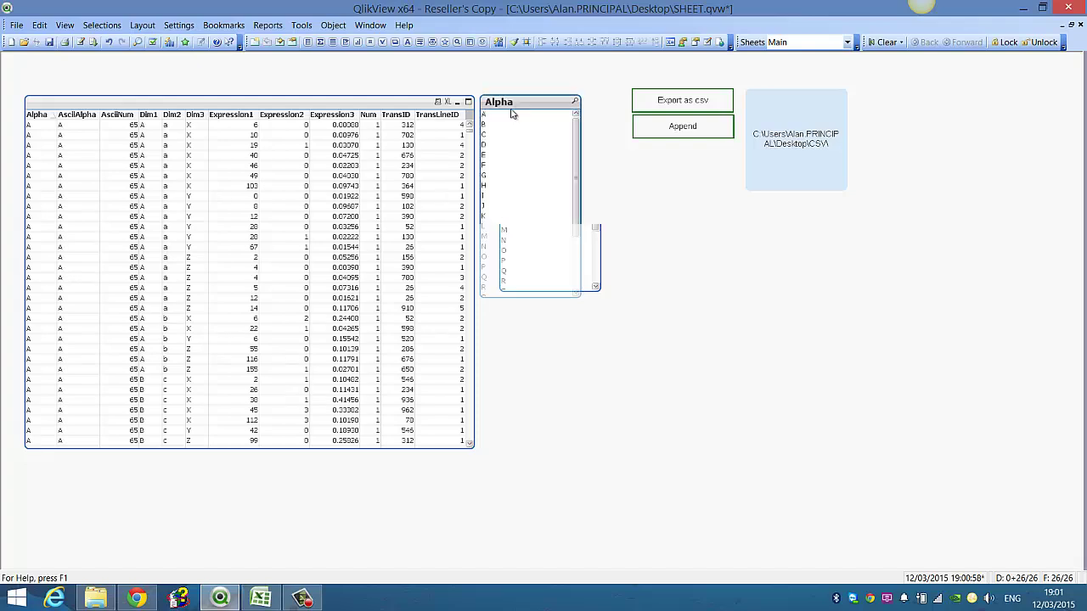
click(621, 82)
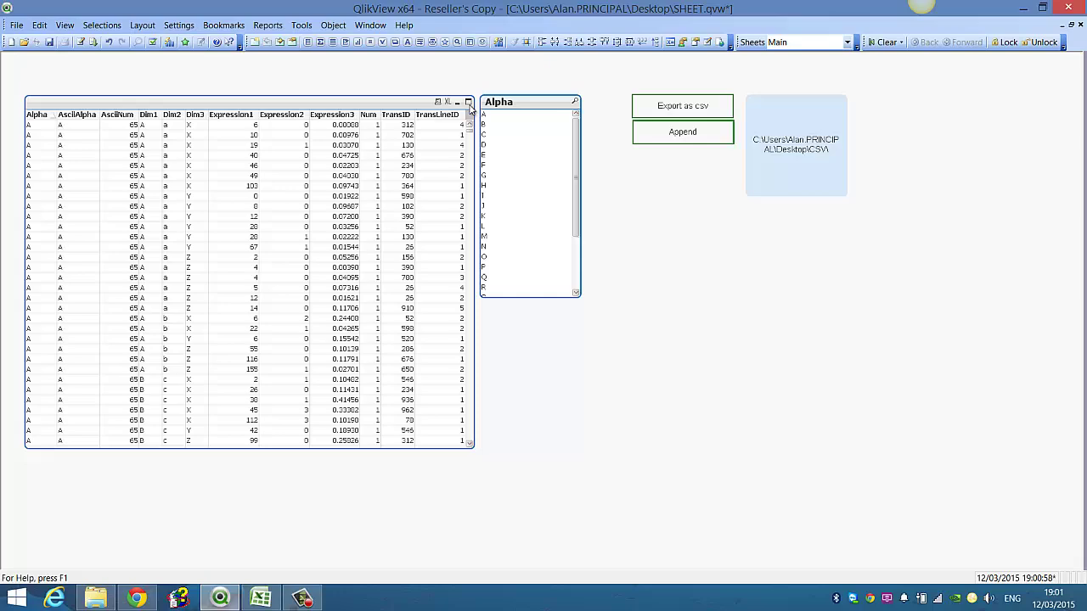
Create a text object labelled 'Export CSV' with an External > Export action
click(408, 42)
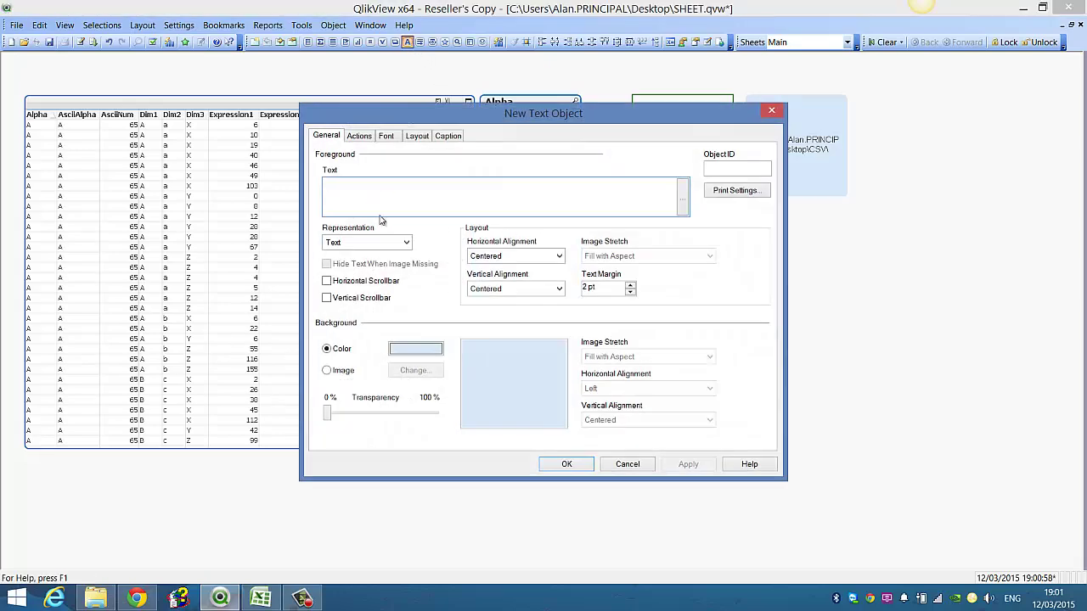
text(Export CSV)
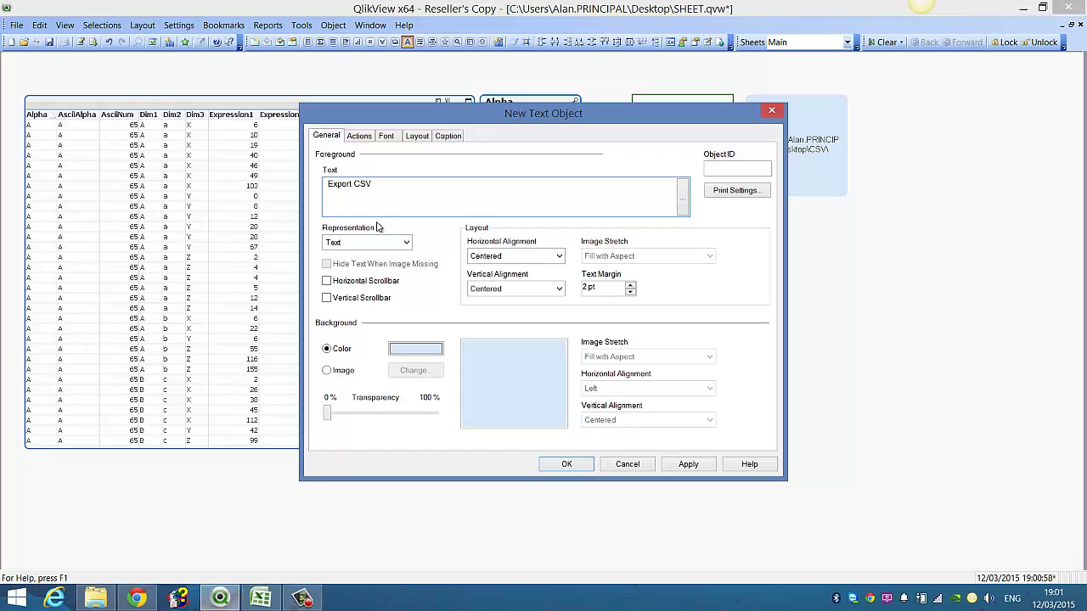
click(359, 137)
click(355, 246)
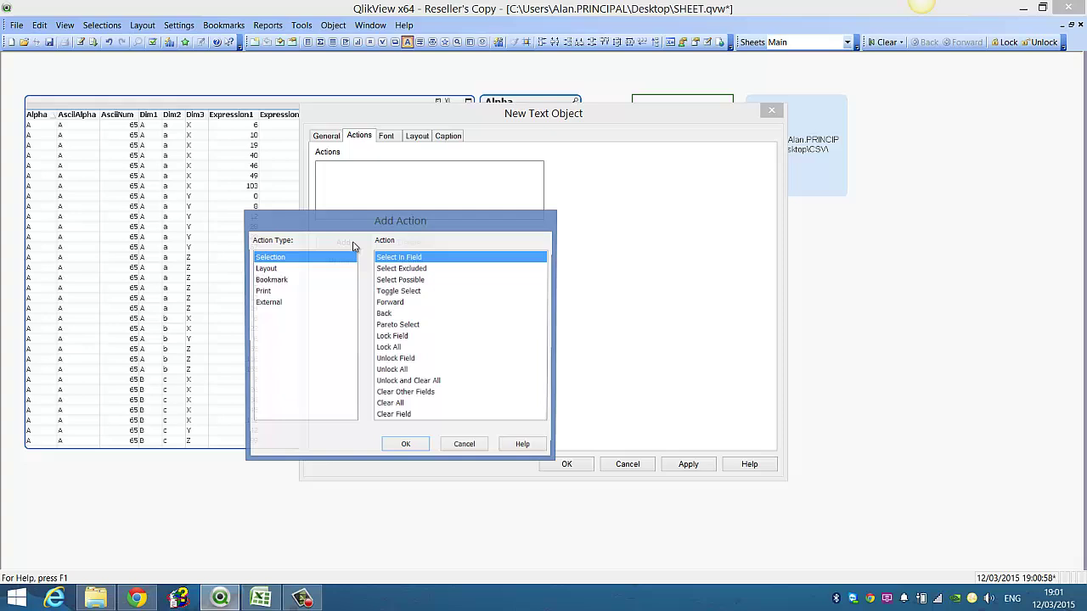
click(280, 303)
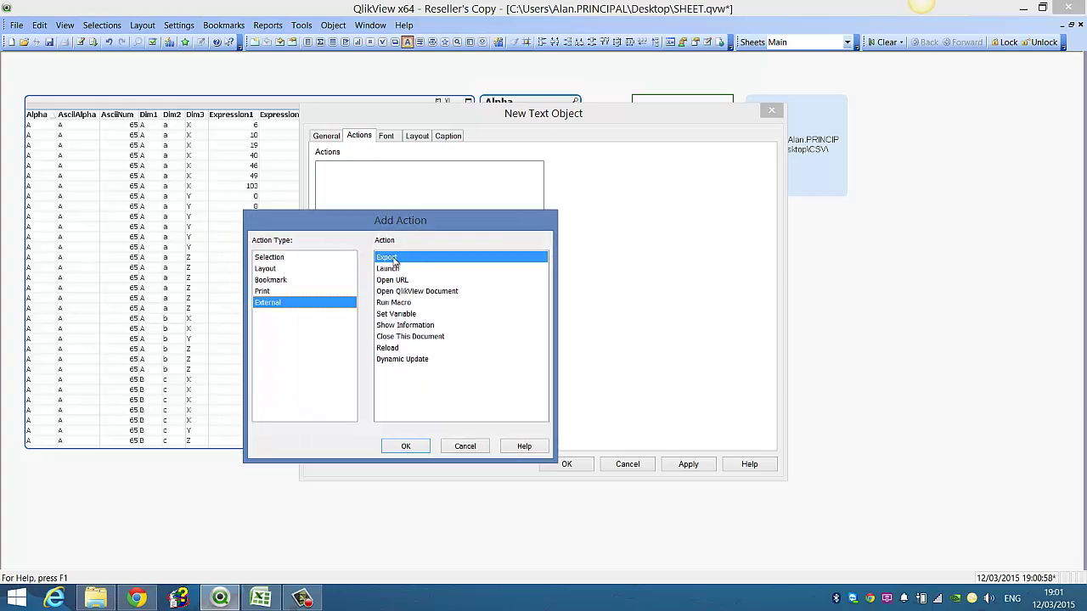
click(405, 448)
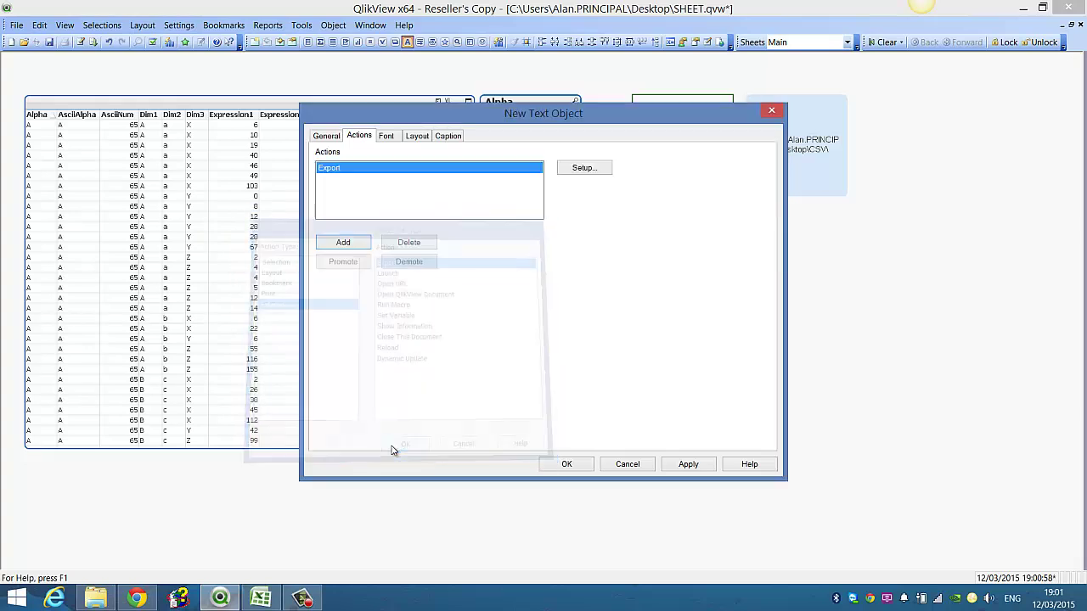
In the export setup, add all fields from Alpha to TransLineID and include labels
click(582, 169)
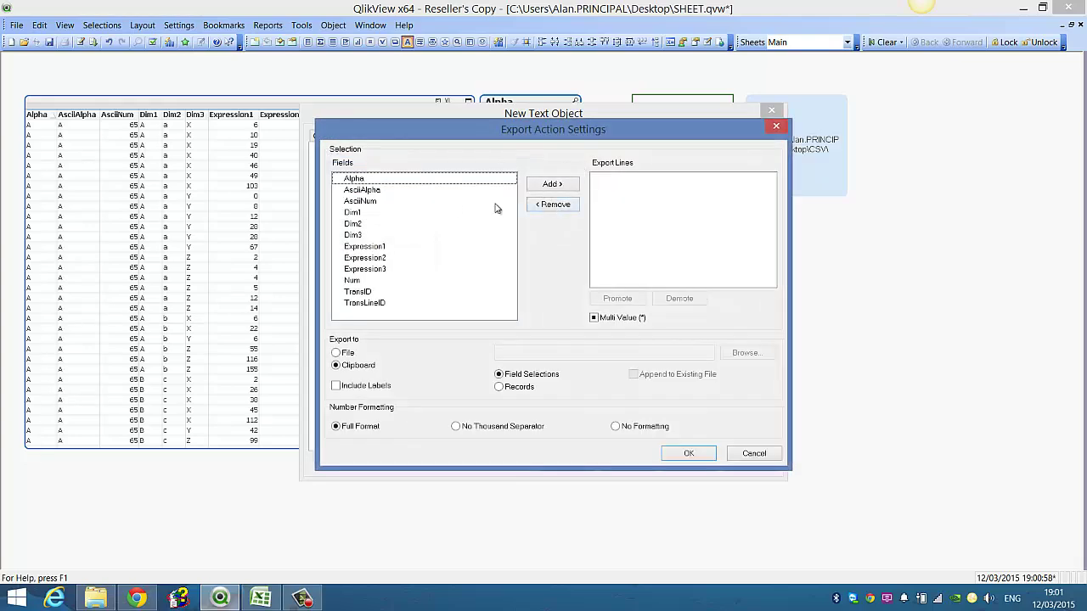
click(354, 178)
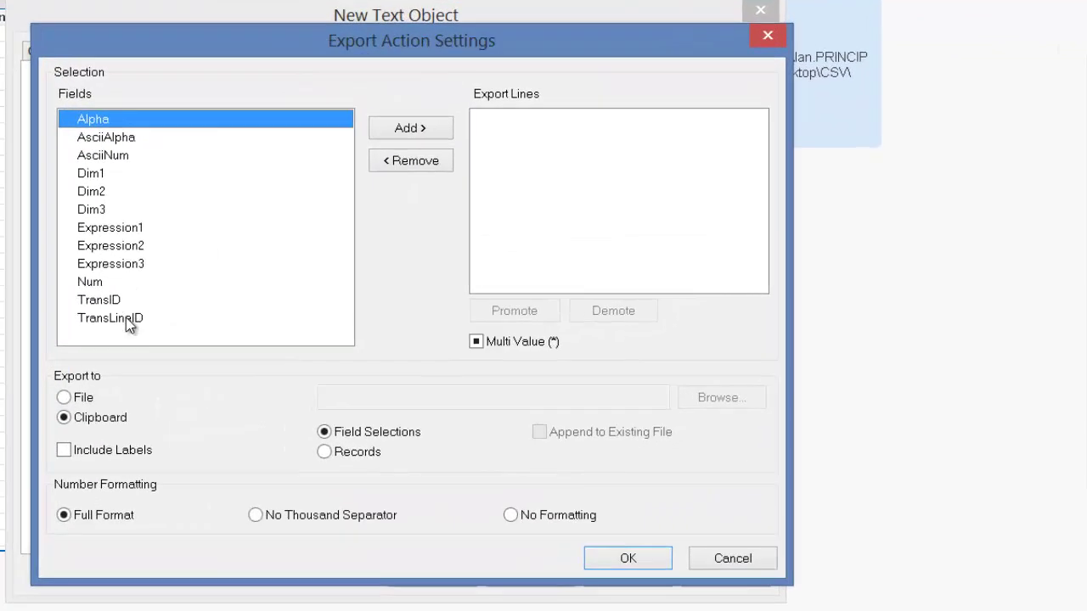
shift+click(364, 303)
click(390, 129)
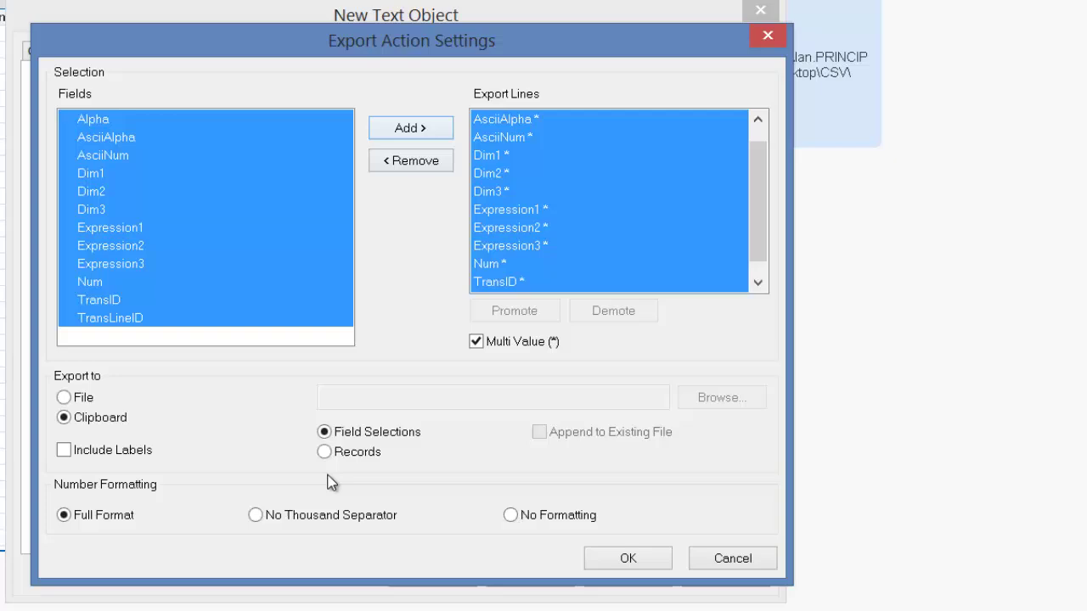
click(65, 451)
Set the export file to Alpha as comma-delimited CSV in the CSV folder
click(64, 399)
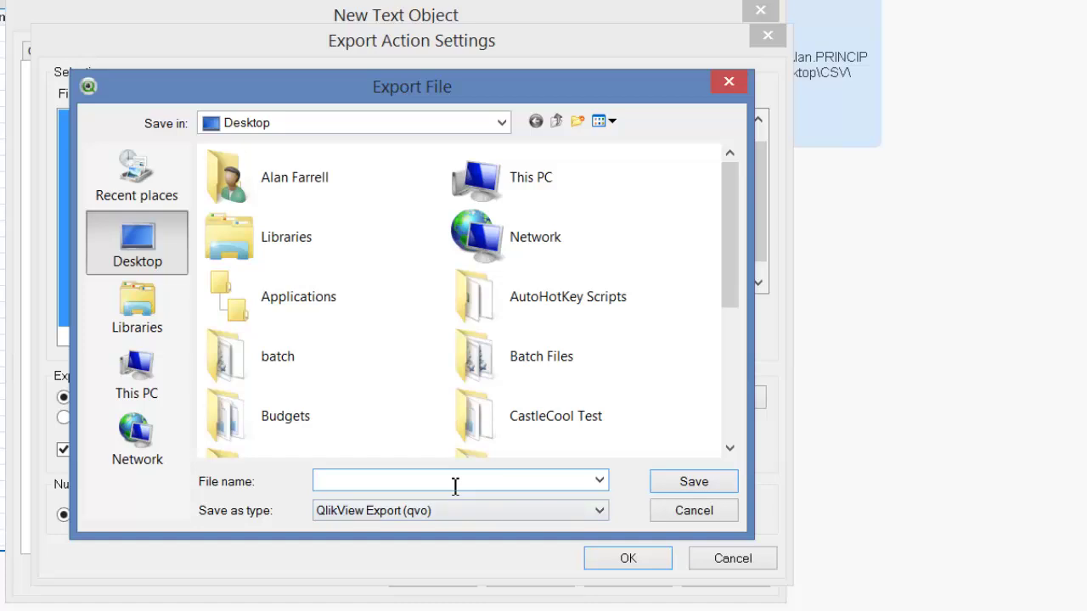
text(Alph)
text(a)
click(431, 515)
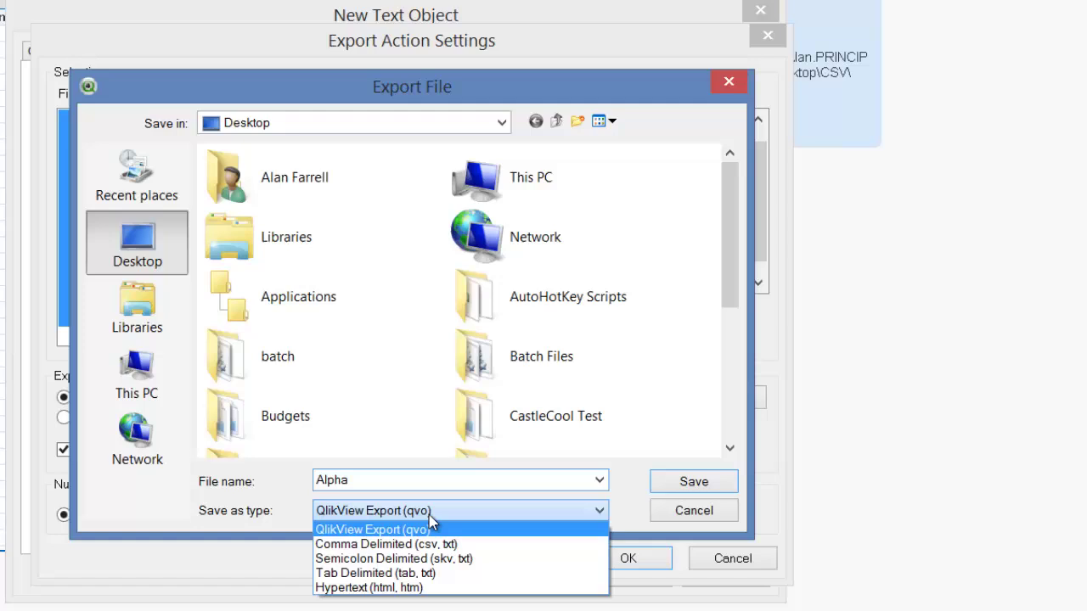
click(393, 545)
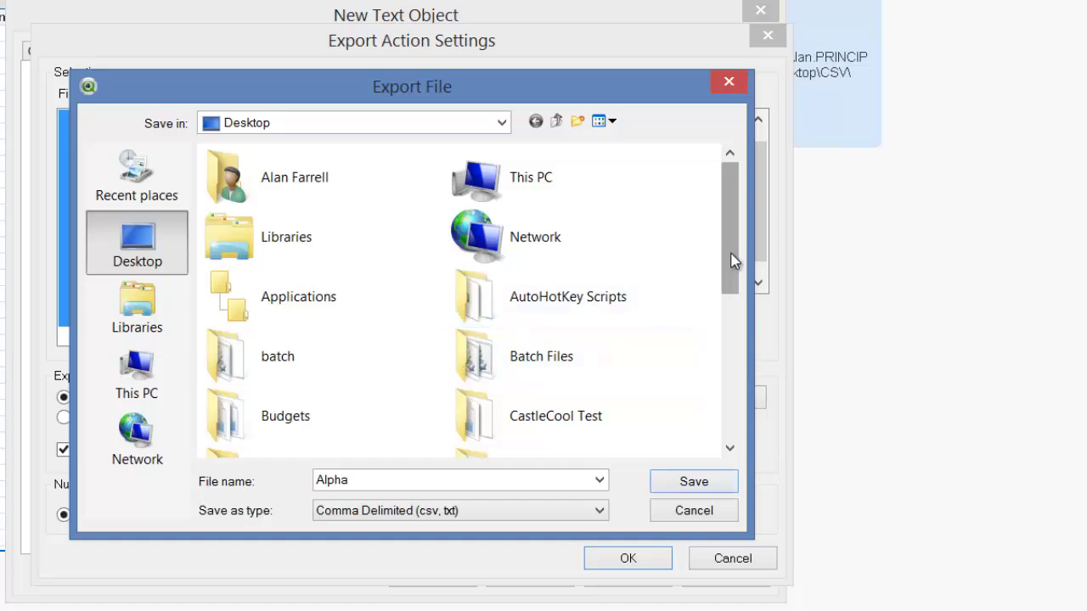
mouse_move(733, 263)
mouse_down()
mouse_move(733, 424)
mouse_move(710, 300)
mouse_up()
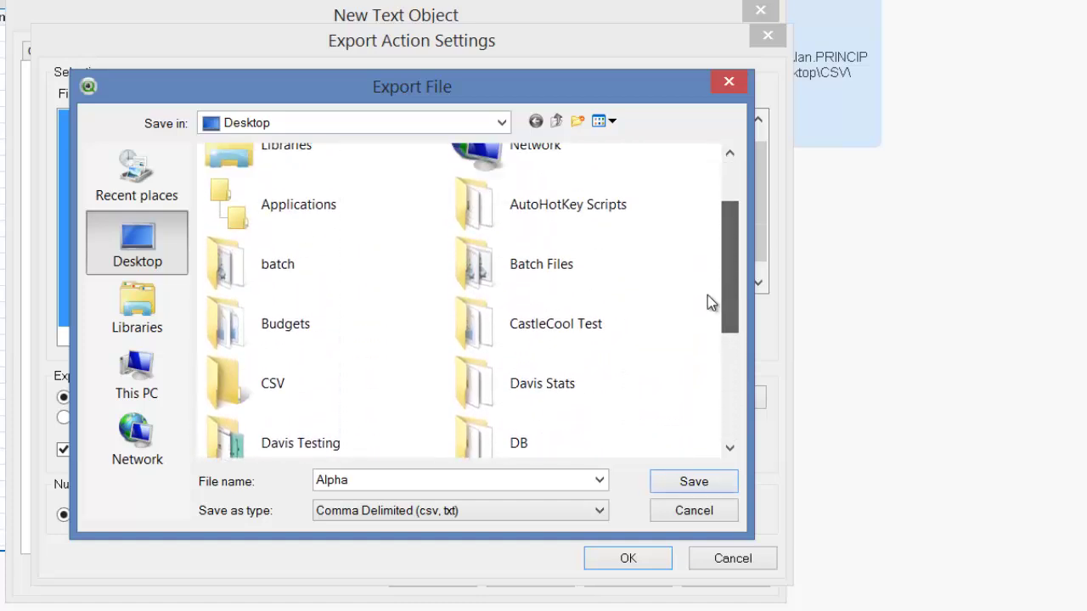
double_click(307, 388)
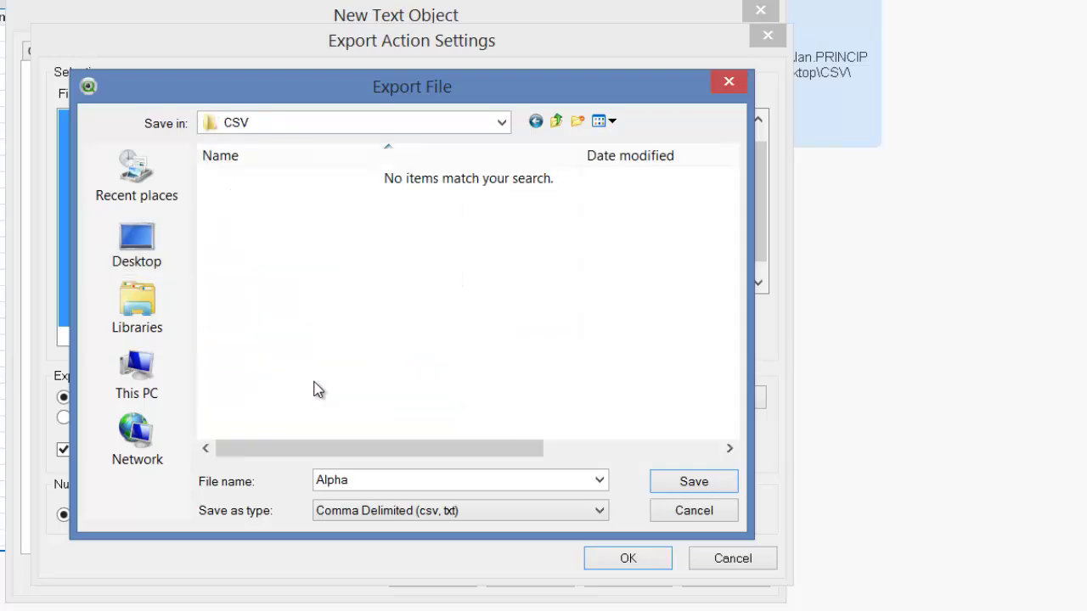
click(681, 483)
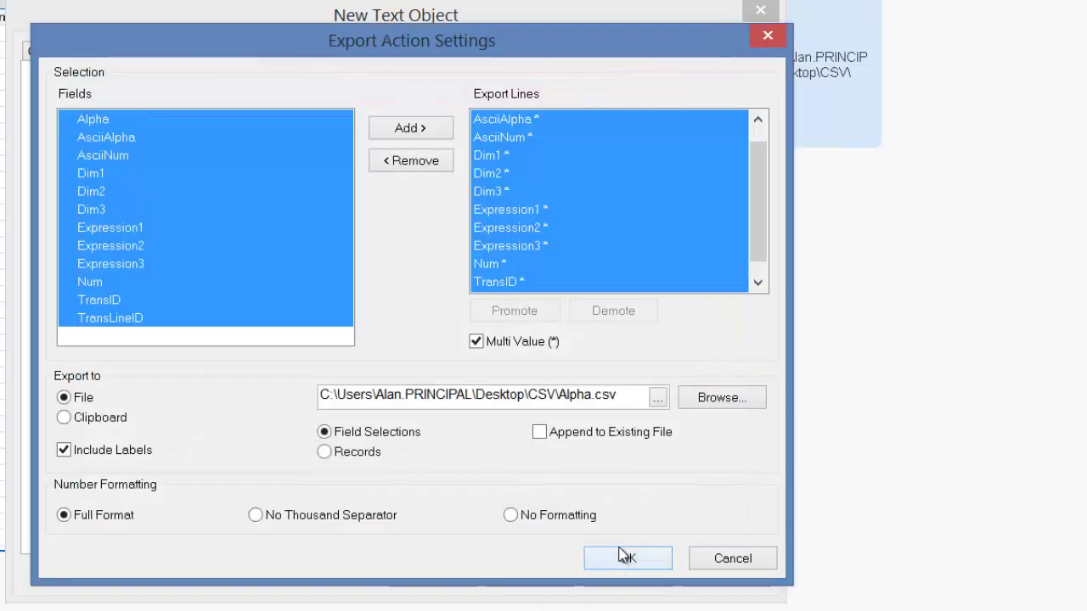
Export records, finish Export CSV, place it below Append, and move the table back up
click(325, 452)
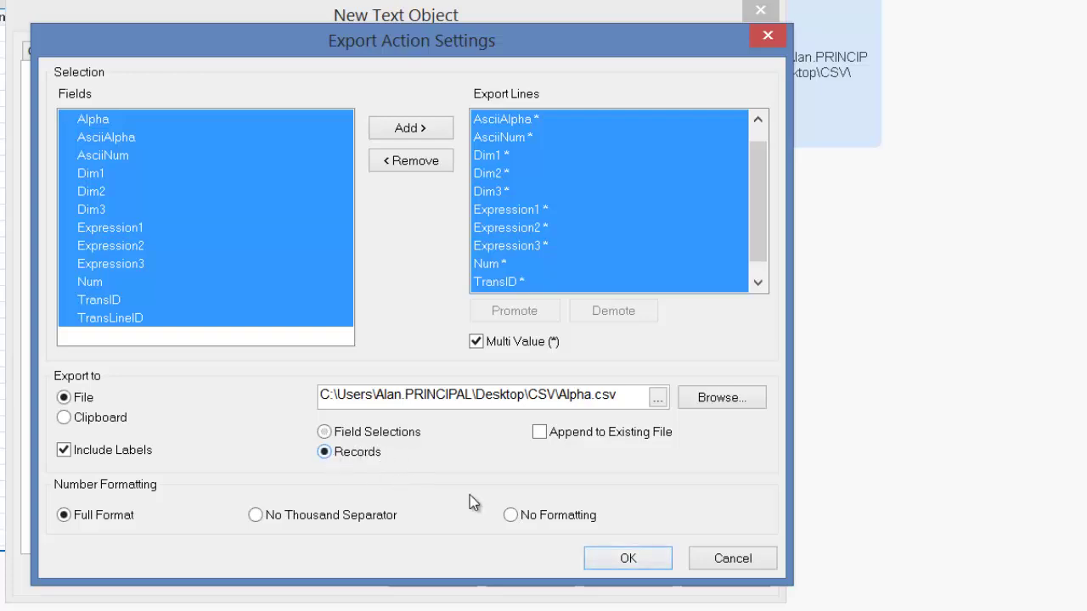
click(633, 559)
click(522, 502)
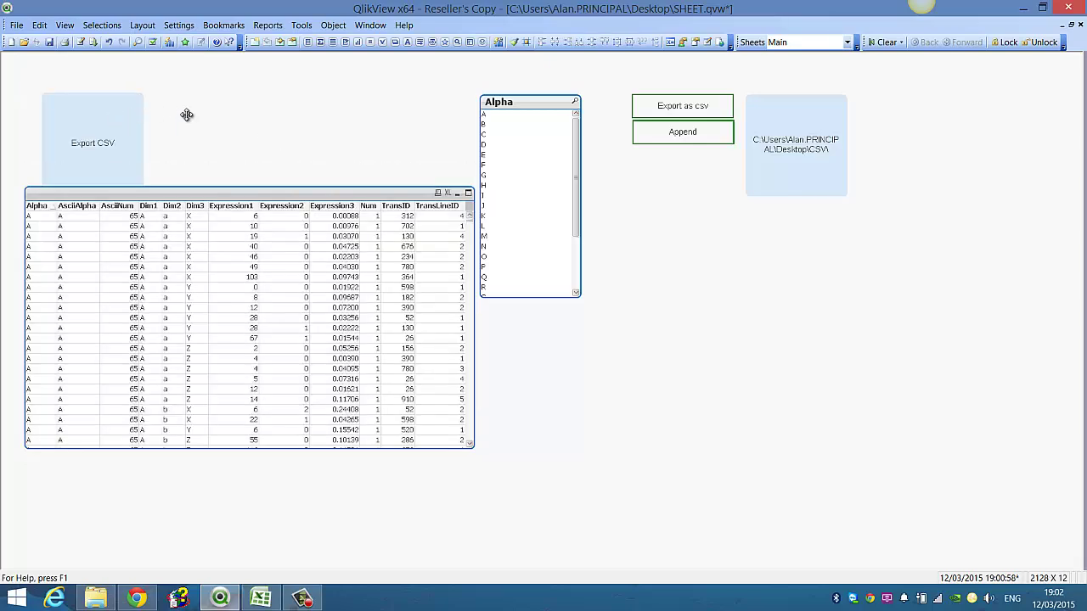
drag(135, 140, 729, 254)
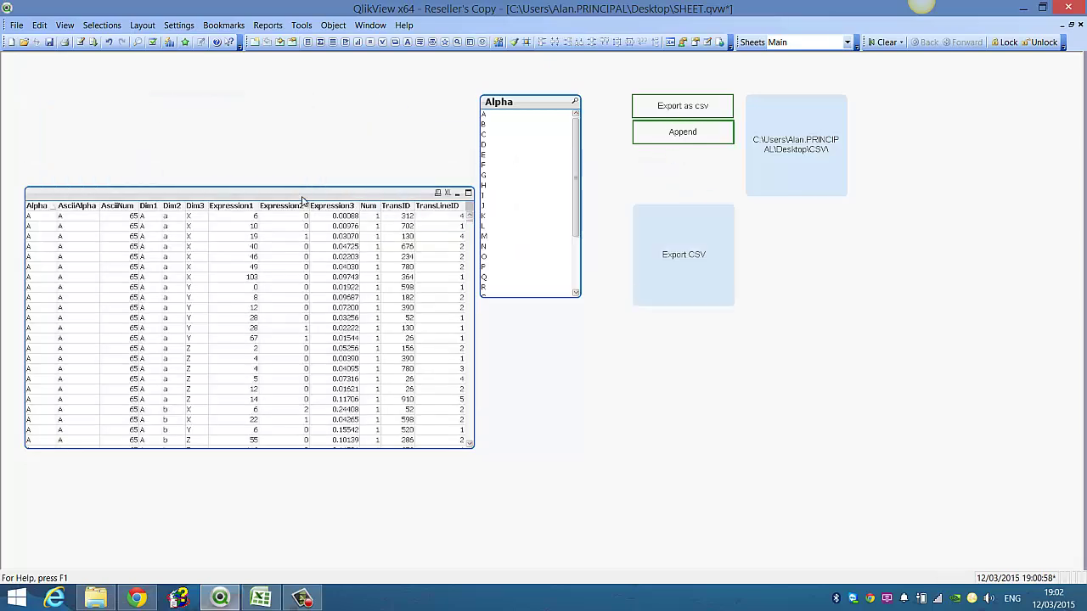
drag(306, 205, 305, 104)
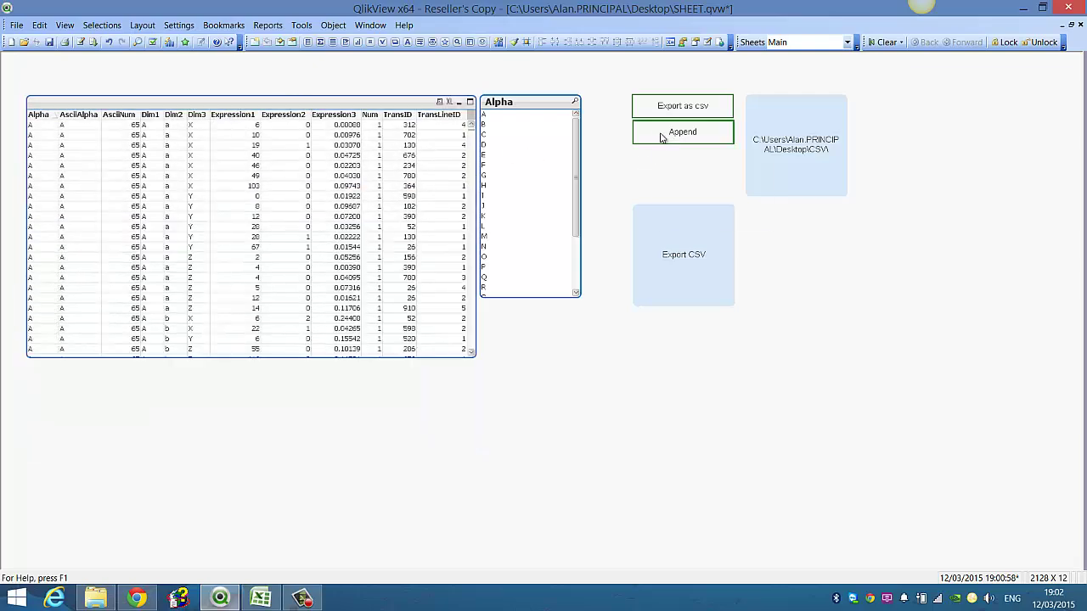
Review the Append button's export settings unchanged, then shorten the Export CSV object
right_click(662, 137)
click(696, 189)
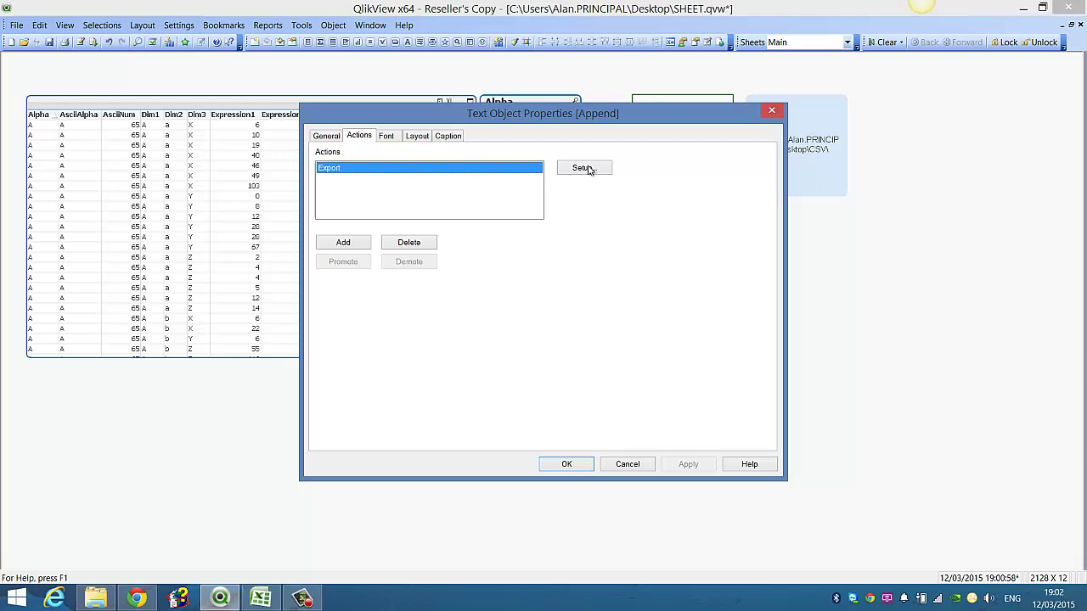
click(585, 168)
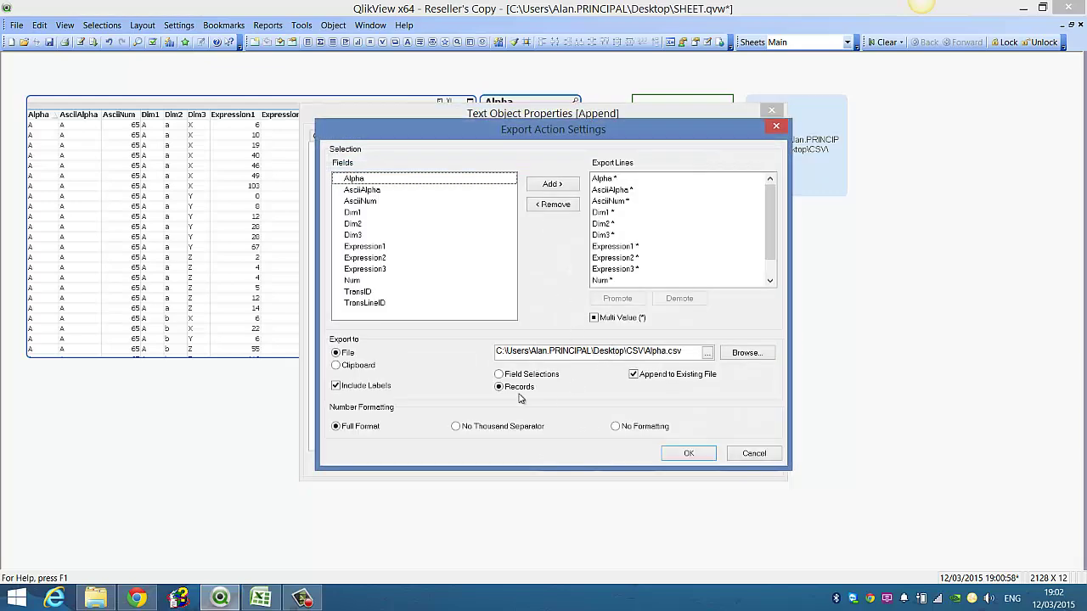
click(689, 453)
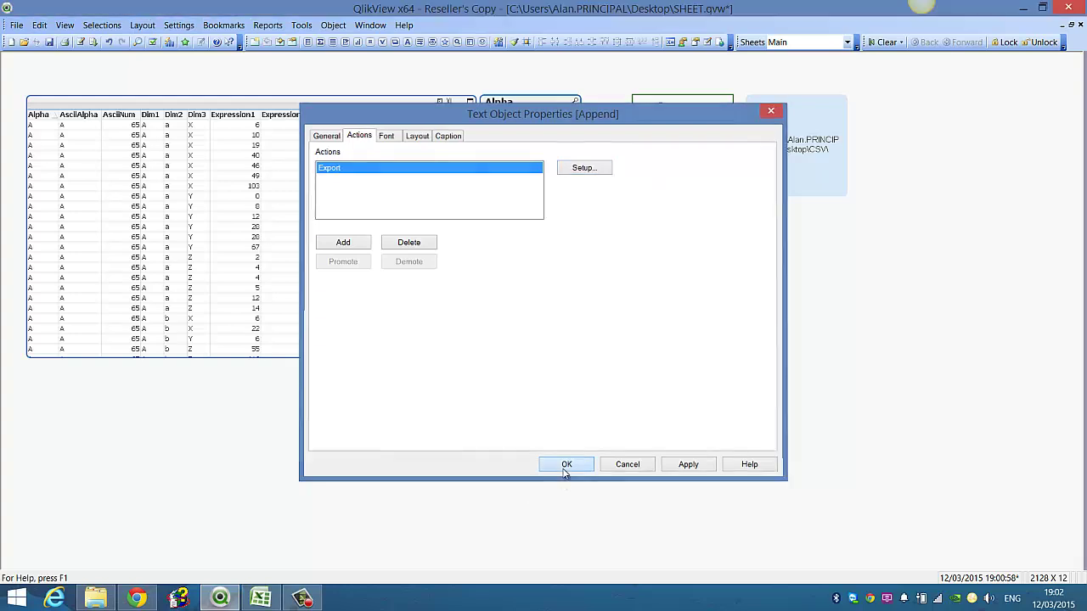
click(566, 464)
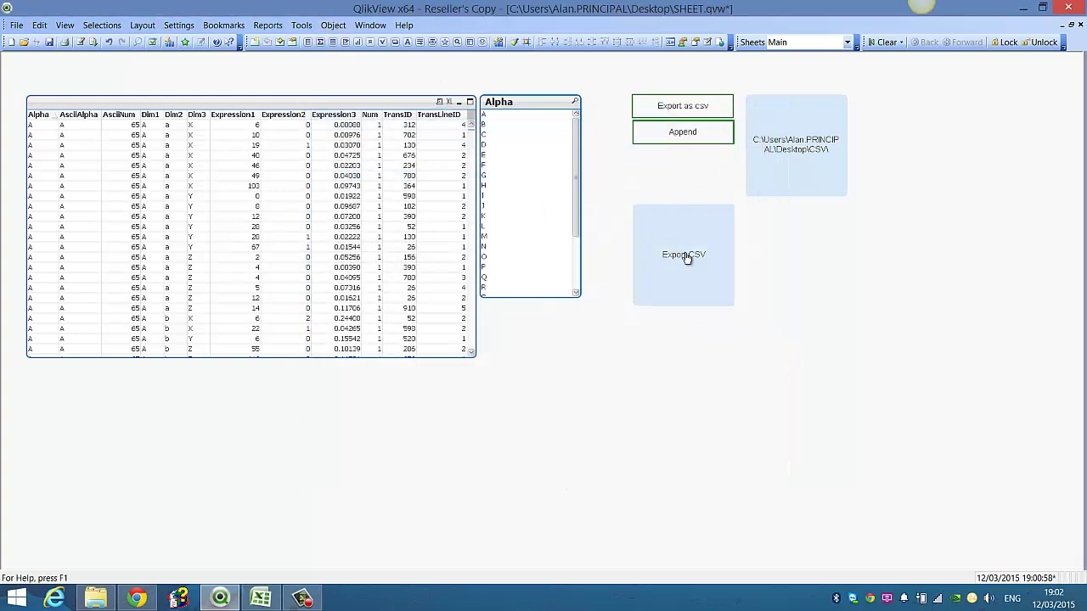
drag(680, 306, 681, 282)
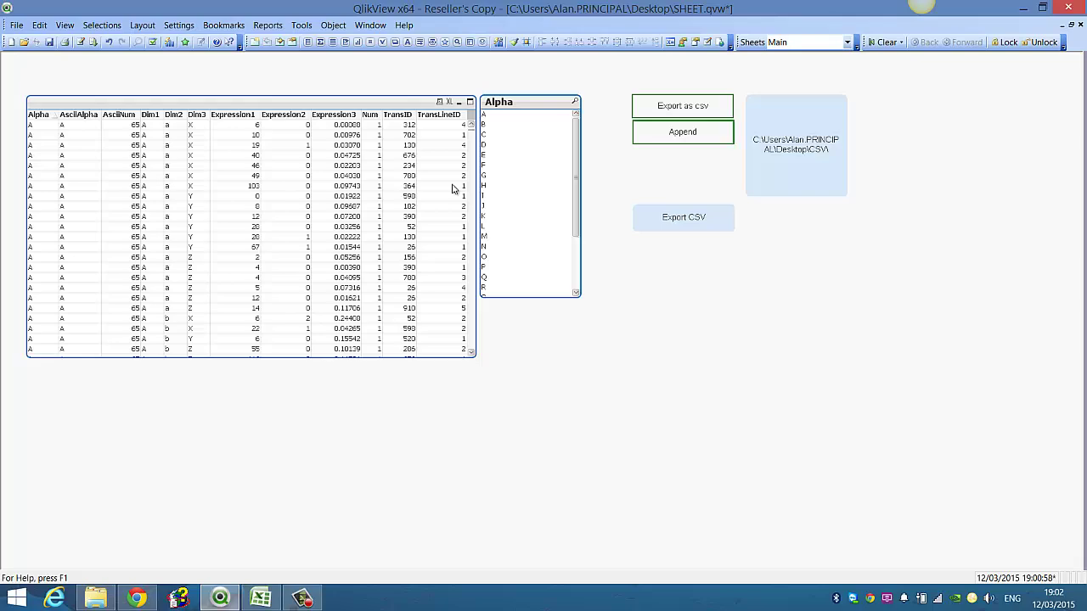
Create the Append text object and give it an External > Export action
click(407, 43)
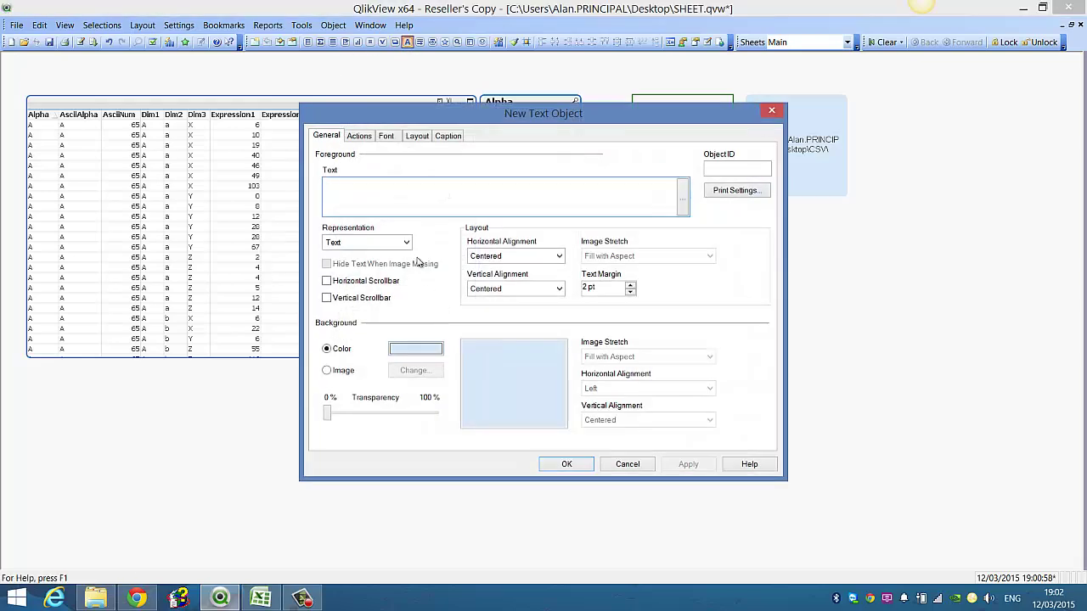
text(Append)
click(353, 136)
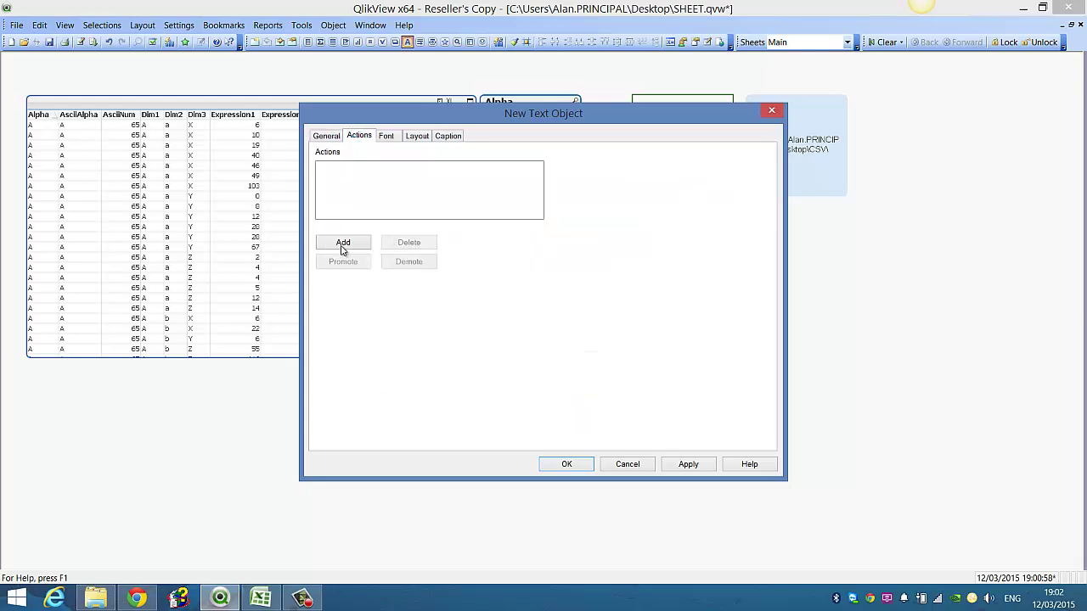
click(344, 246)
click(281, 302)
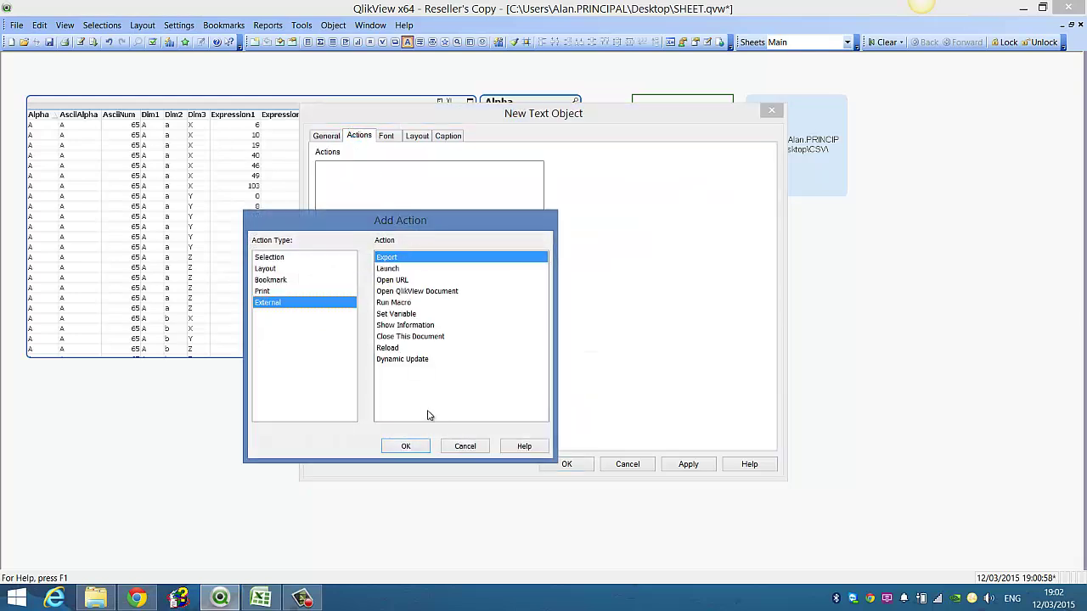
click(406, 446)
Export all fields from Alpha to TransLineID as records, with labels included
click(587, 170)
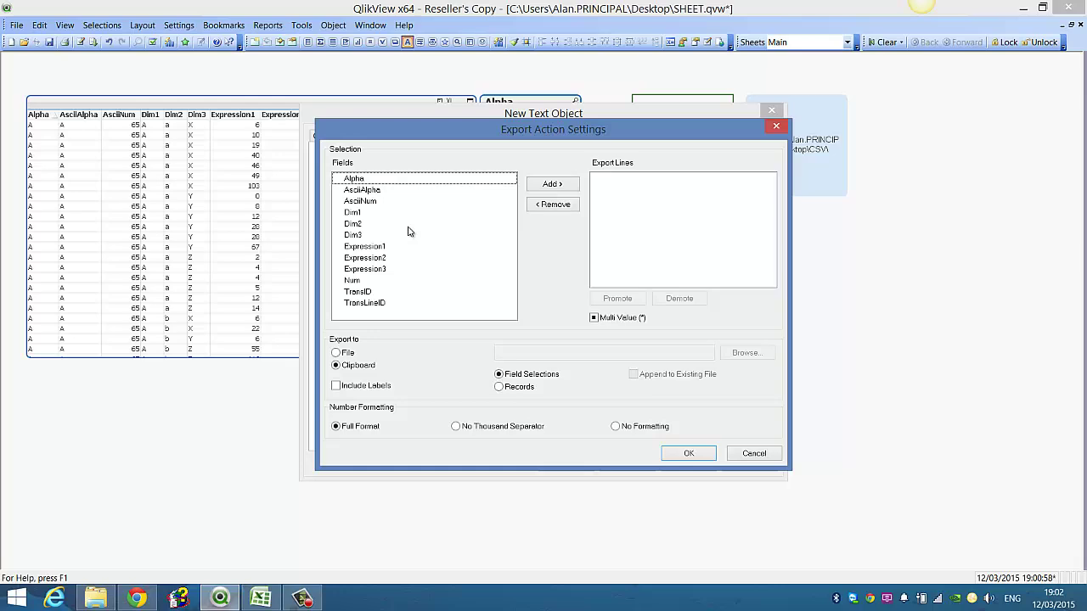
click(380, 181)
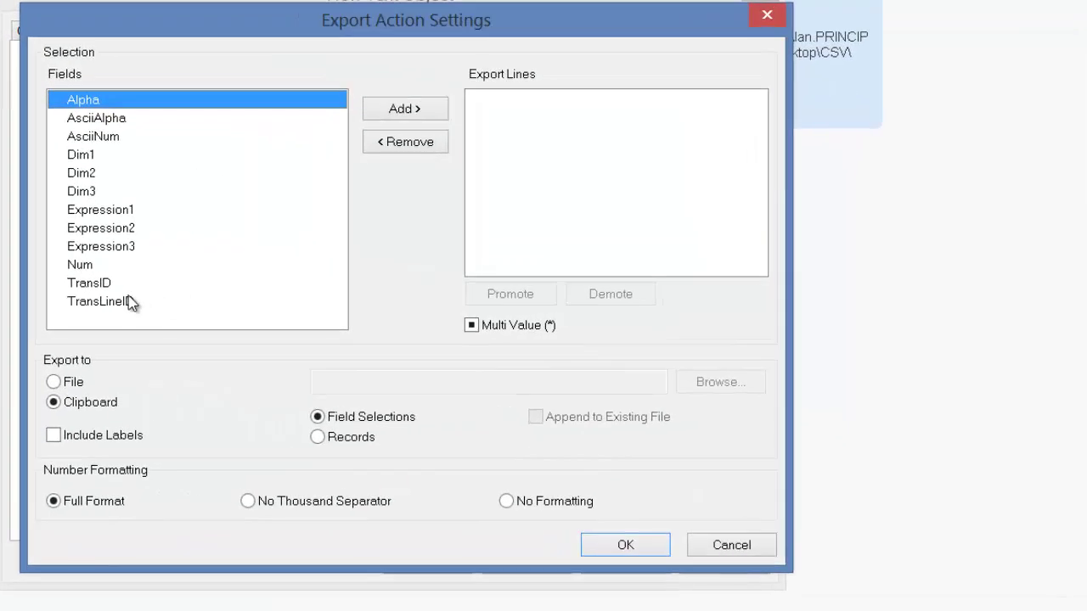
shift+click(406, 296)
click(383, 119)
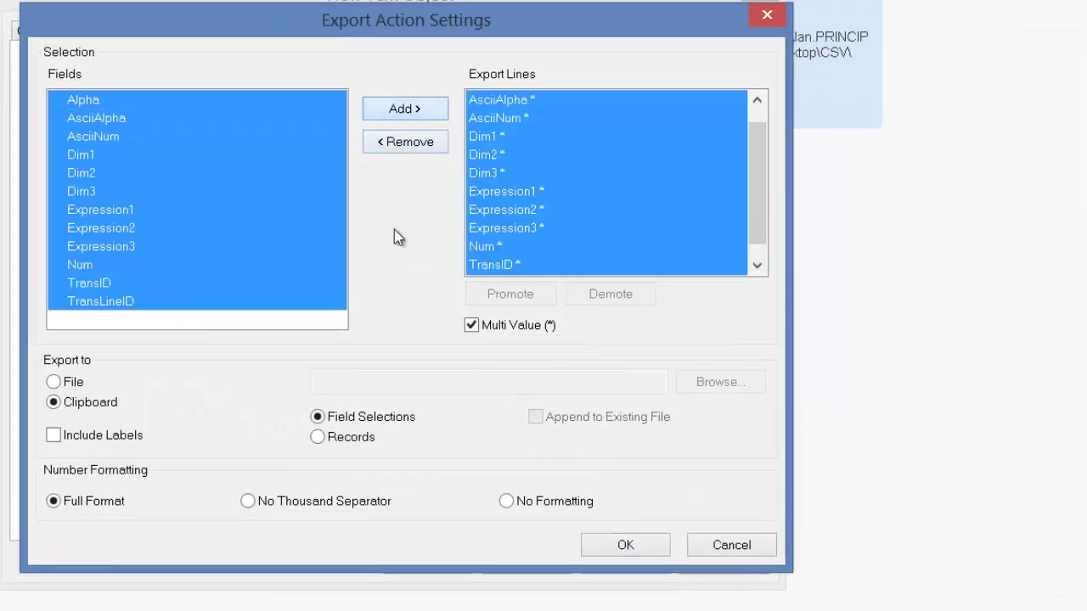
click(318, 436)
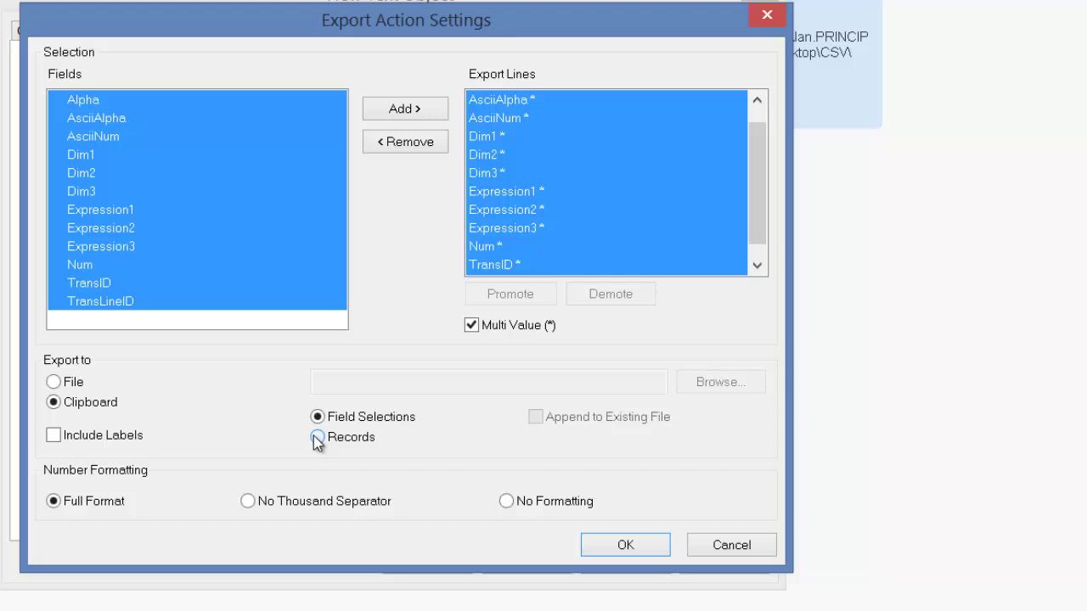
click(54, 436)
Write the export to Alpha as comma-delimited CSV, appending to the existing file
click(54, 382)
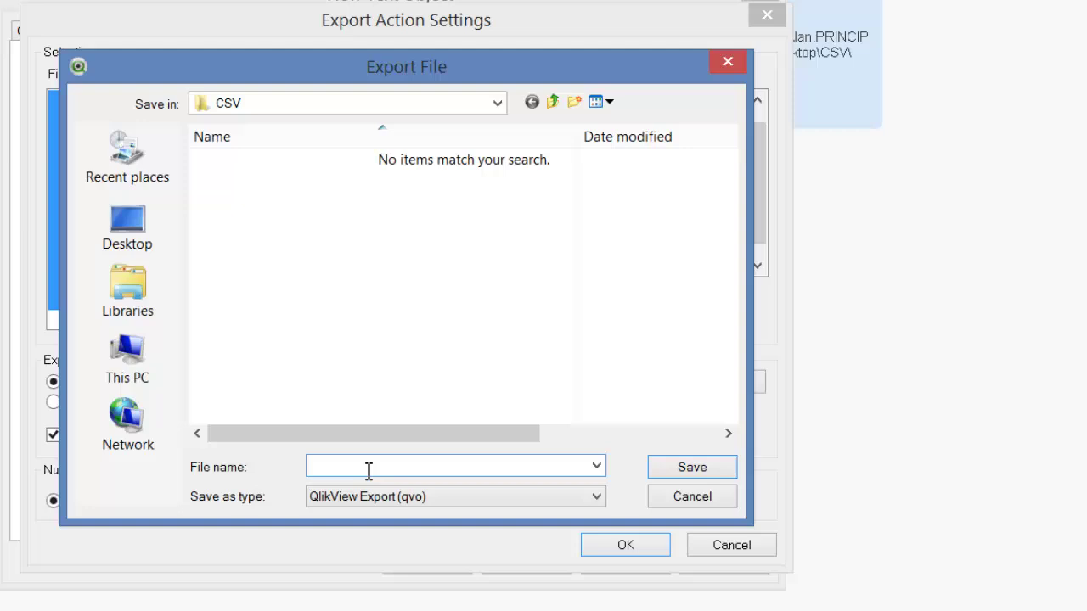
text(Alph)
text(a)
click(380, 505)
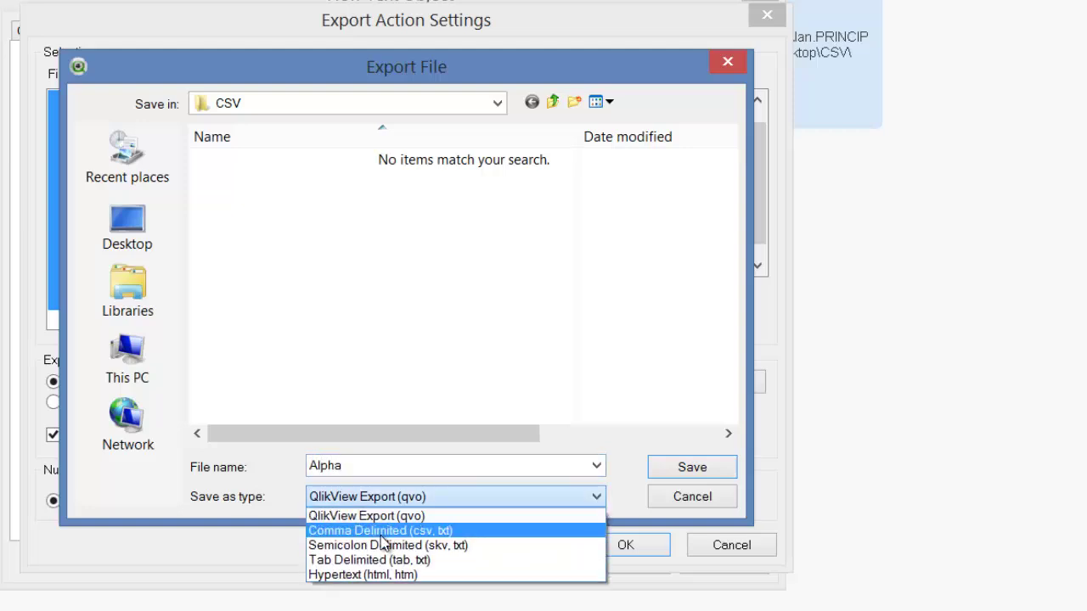
click(381, 533)
click(691, 474)
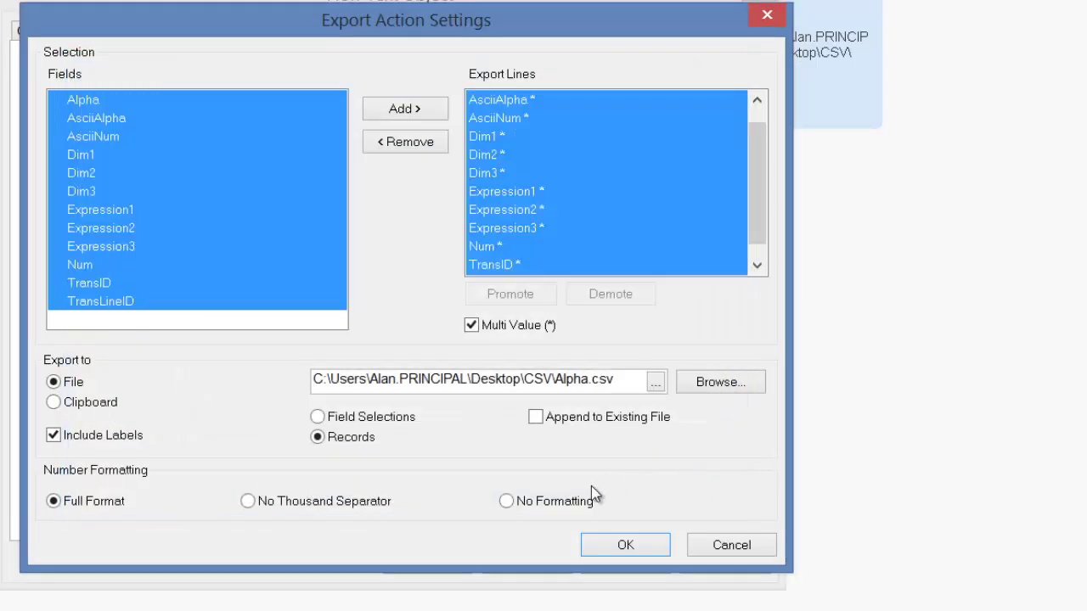
click(535, 417)
click(605, 544)
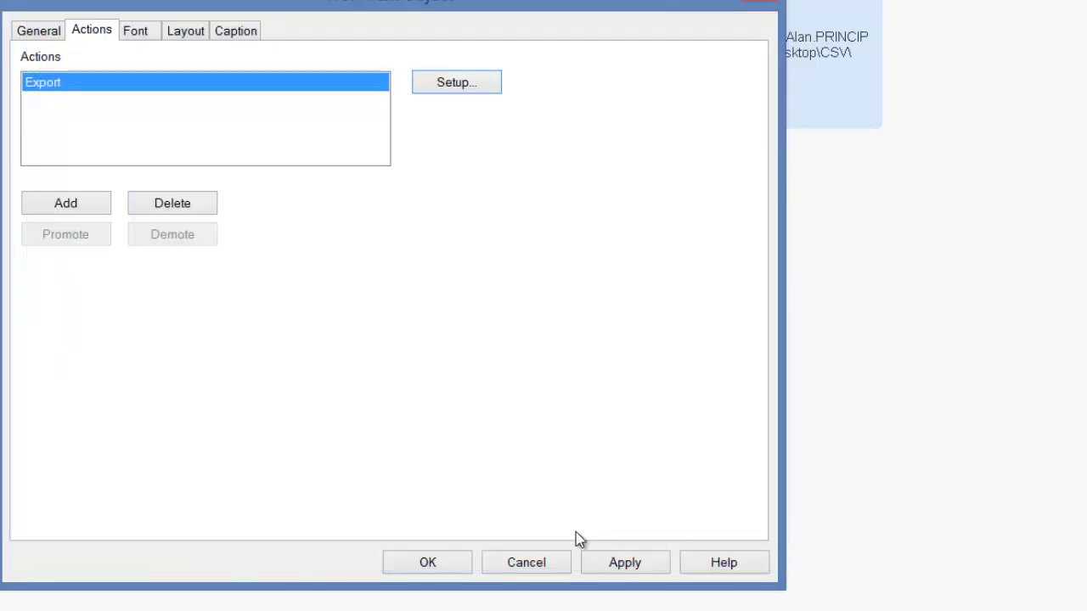
Confirm the new text object and select Alpha values A through D
click(465, 567)
click(508, 118)
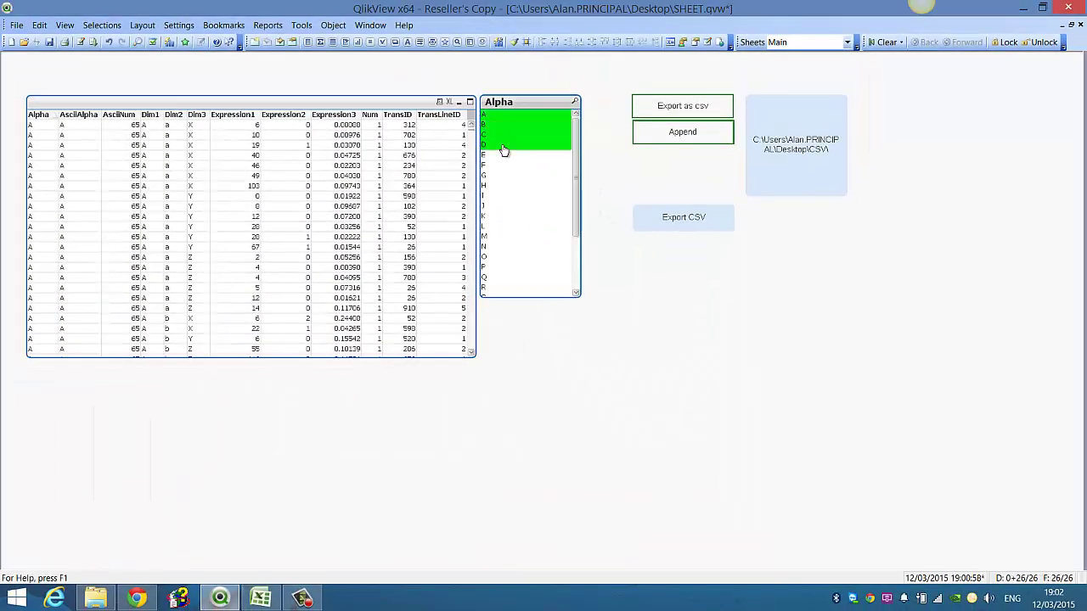
drag(510, 123, 503, 144)
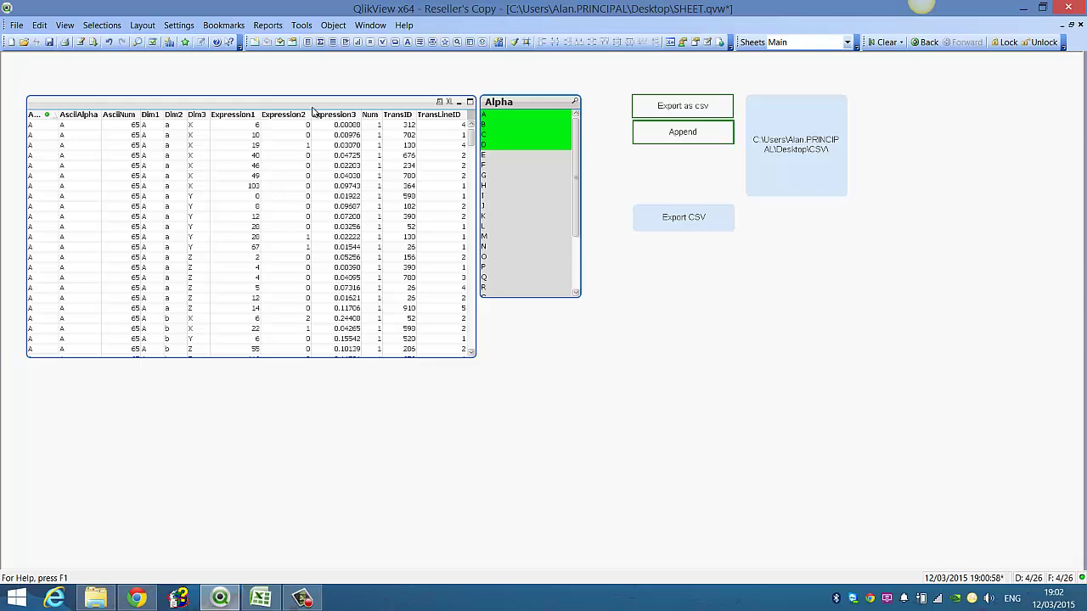
Place the Append button below Export CSV, matching its height, and realign the table box
click(273, 148)
drag(273, 149, 267, 217)
drag(145, 134, 709, 256)
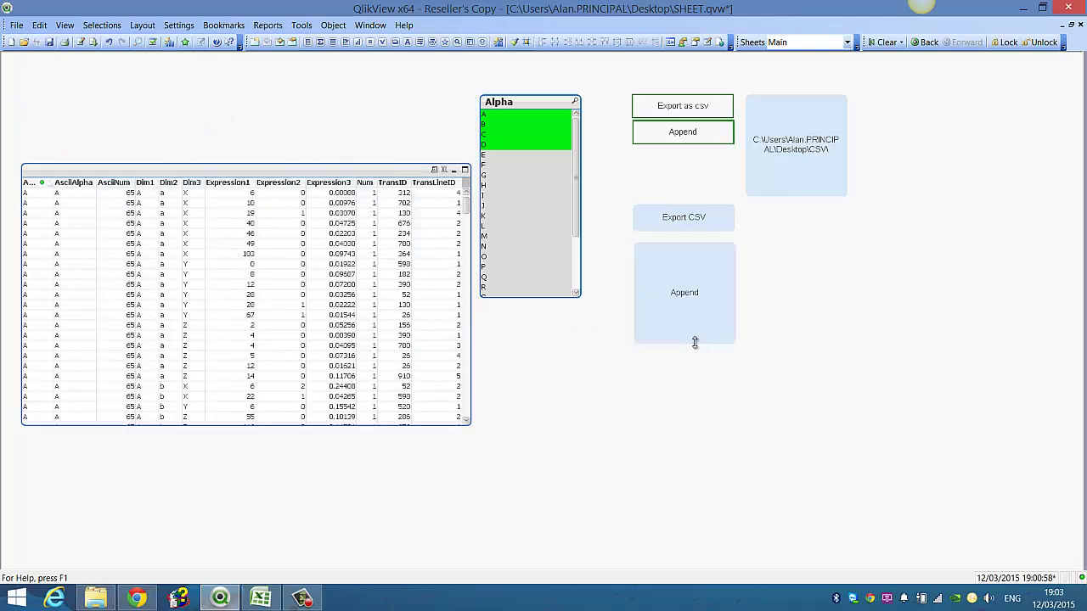
drag(694, 343, 694, 266)
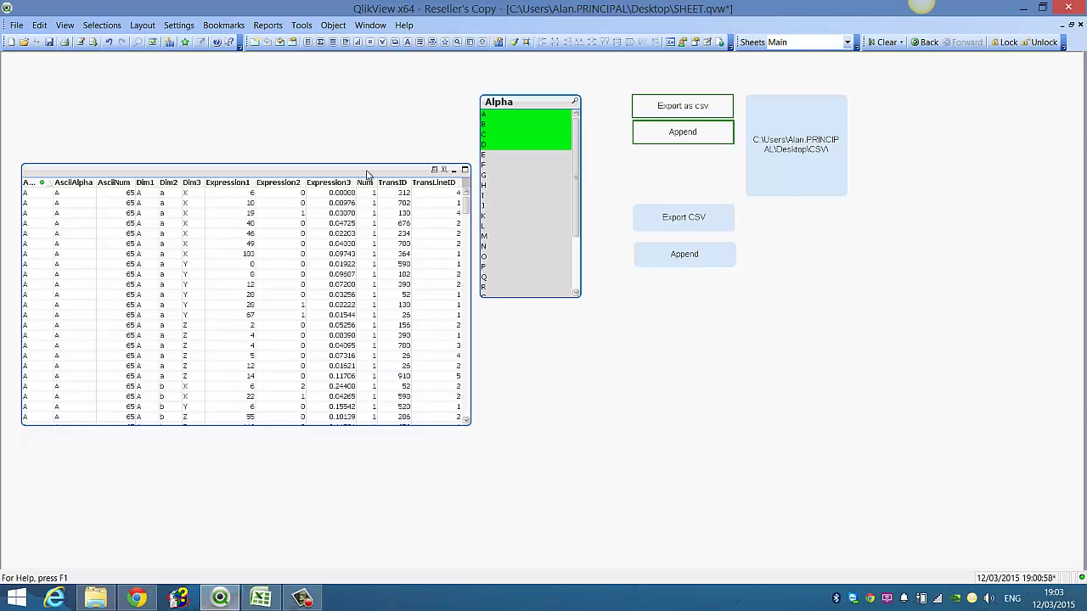
drag(367, 174, 371, 107)
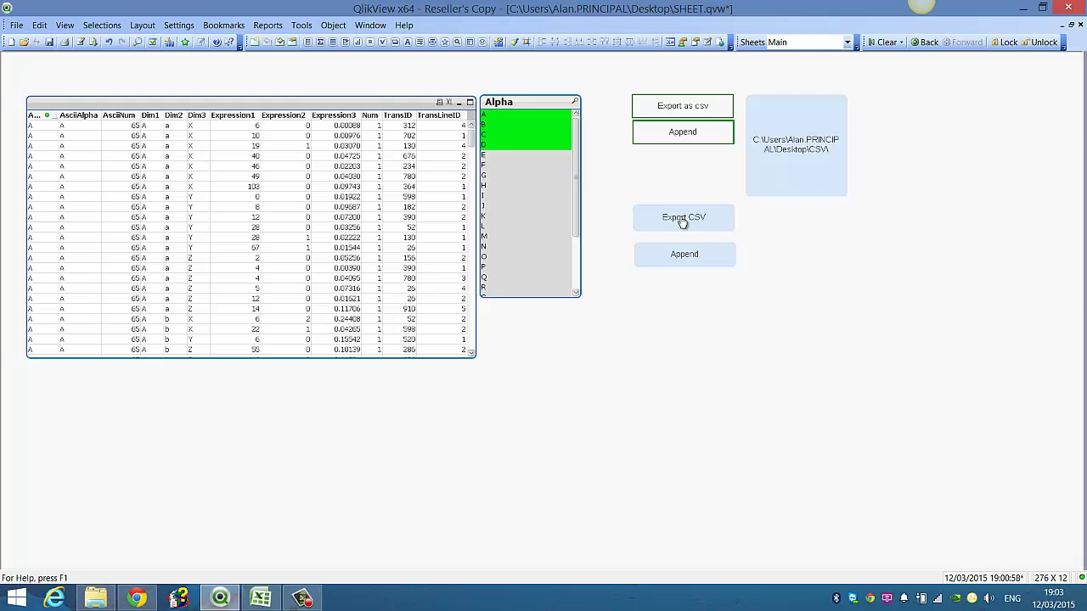
Open Alpha.csv from the CSV folder in Excel, scroll through the rows, and close it
click(101, 601)
click(227, 156)
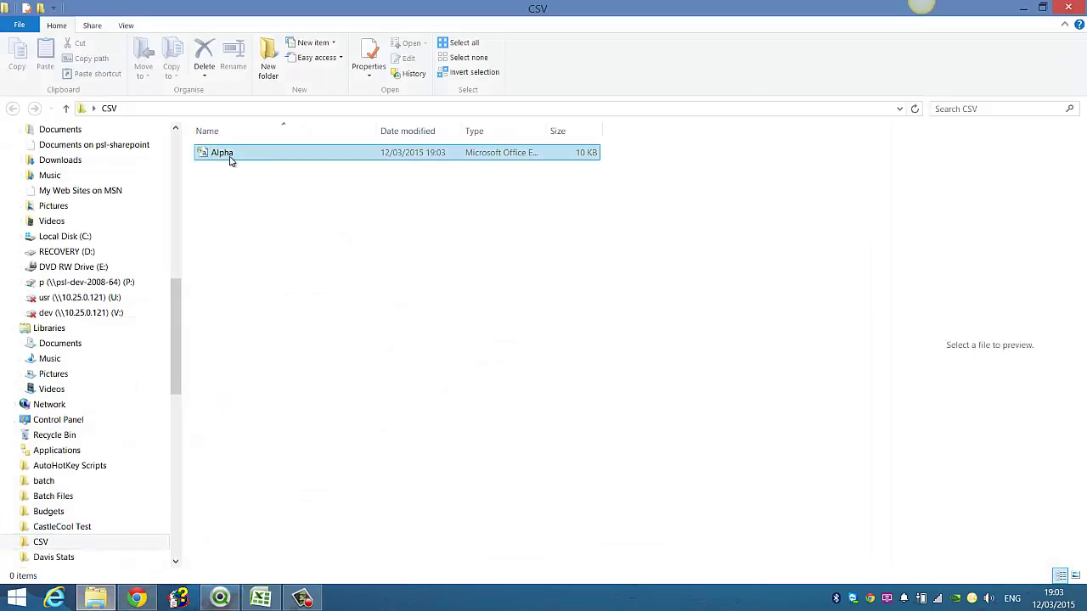
double_click(231, 155)
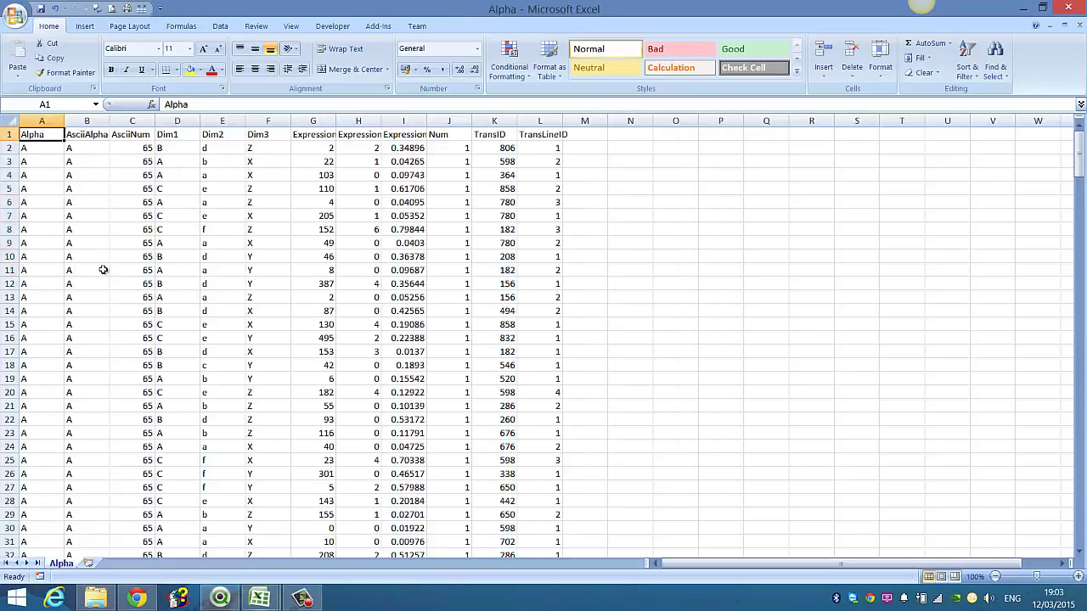
scroll(96, 243, down, 18)
scroll(98, 246, down, 17)
scroll(98, 247, down, 16)
scroll(101, 316, down, 17)
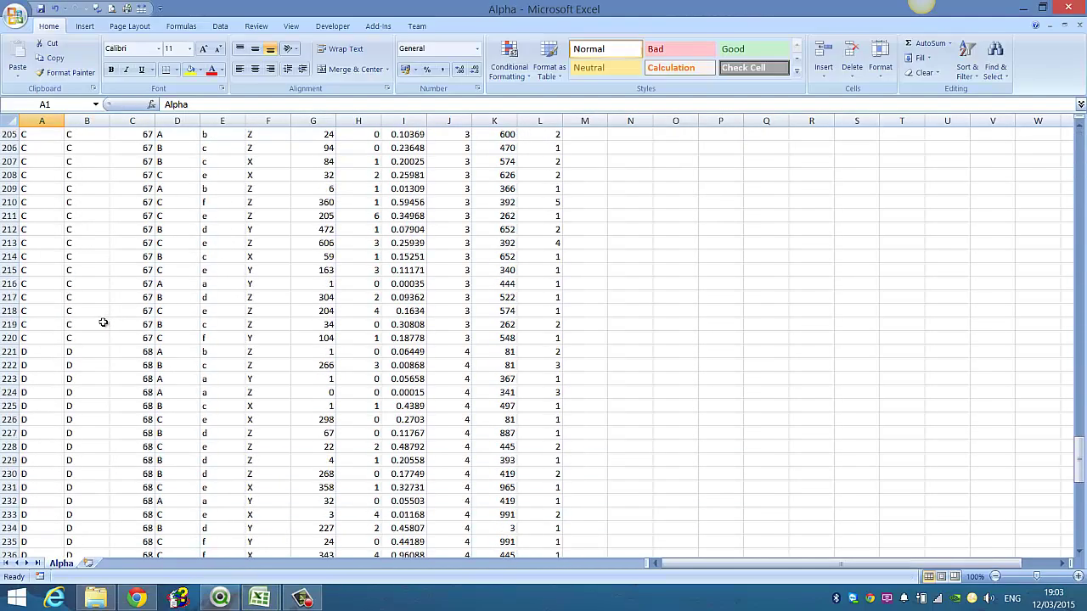
scroll(84, 339, down, 15)
scroll(76, 348, down, 9)
scroll(44, 276, up, 5)
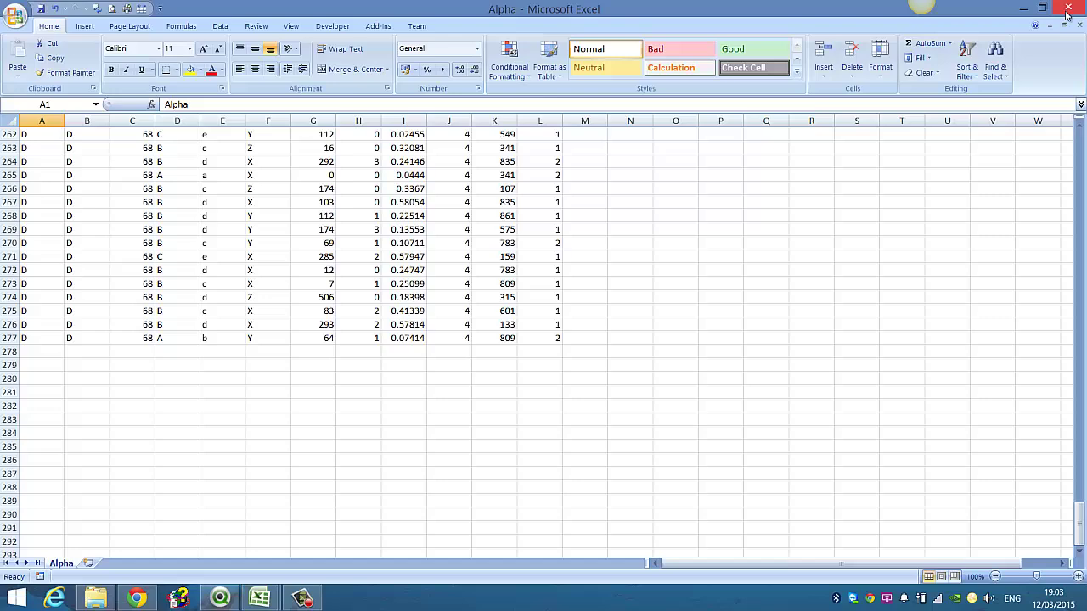
click(1079, 26)
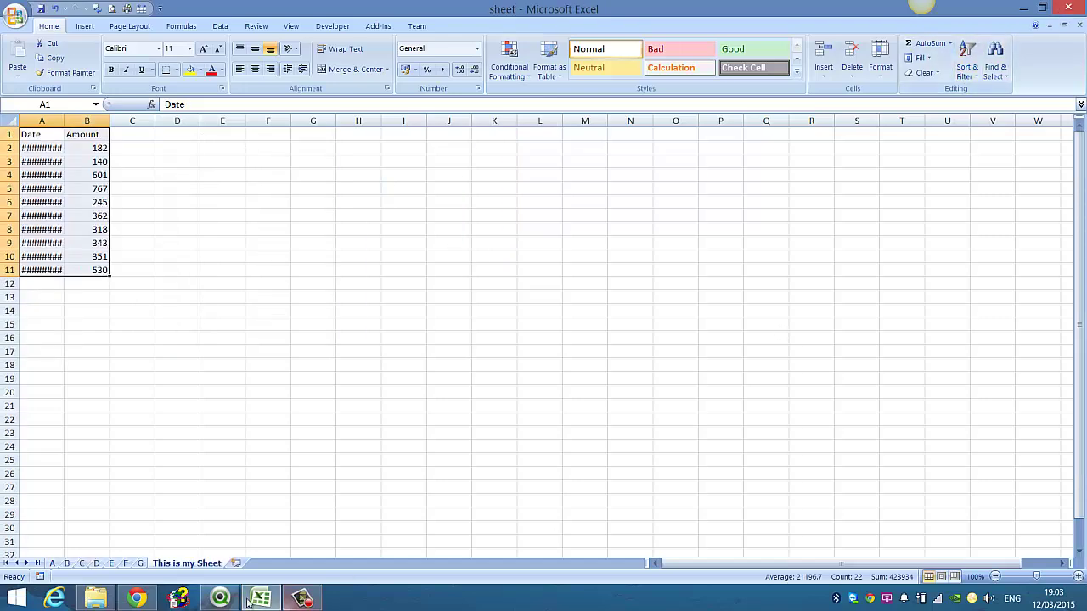
Select Alpha values E and F, run Append, and reopen Alpha.csv from the CSV folder
click(220, 598)
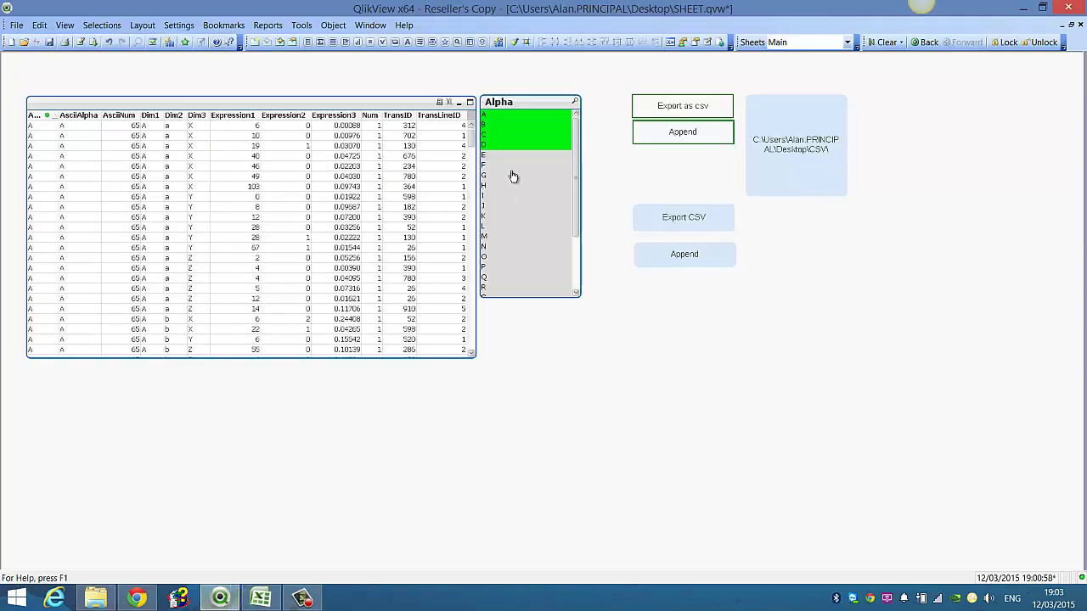
click(503, 156)
mouse_move(504, 166)
mouse_down()
mouse_move(504, 188)
mouse_move(505, 165)
mouse_up()
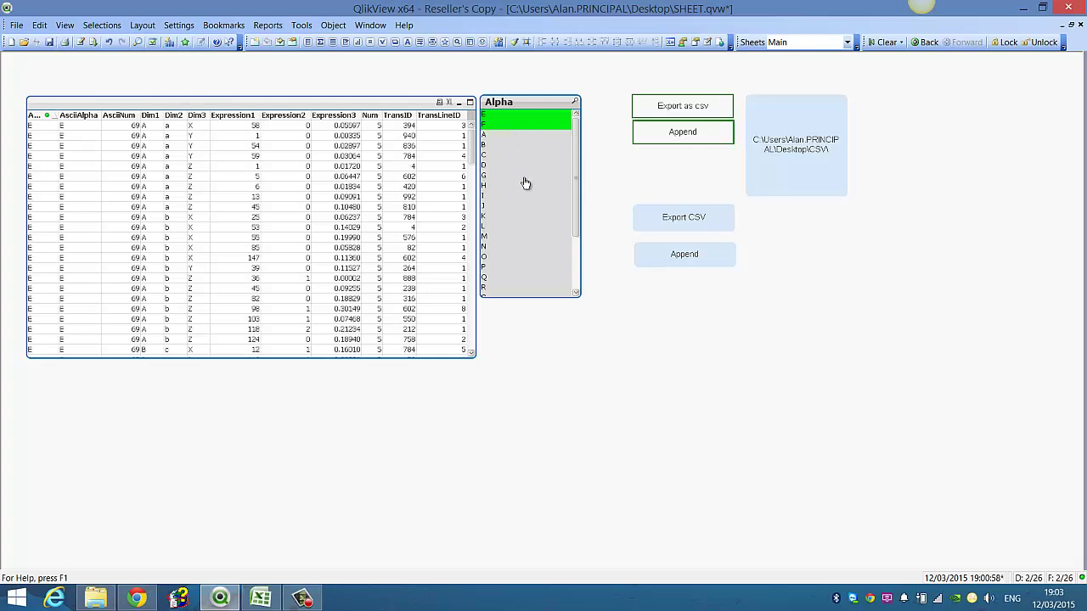
click(686, 257)
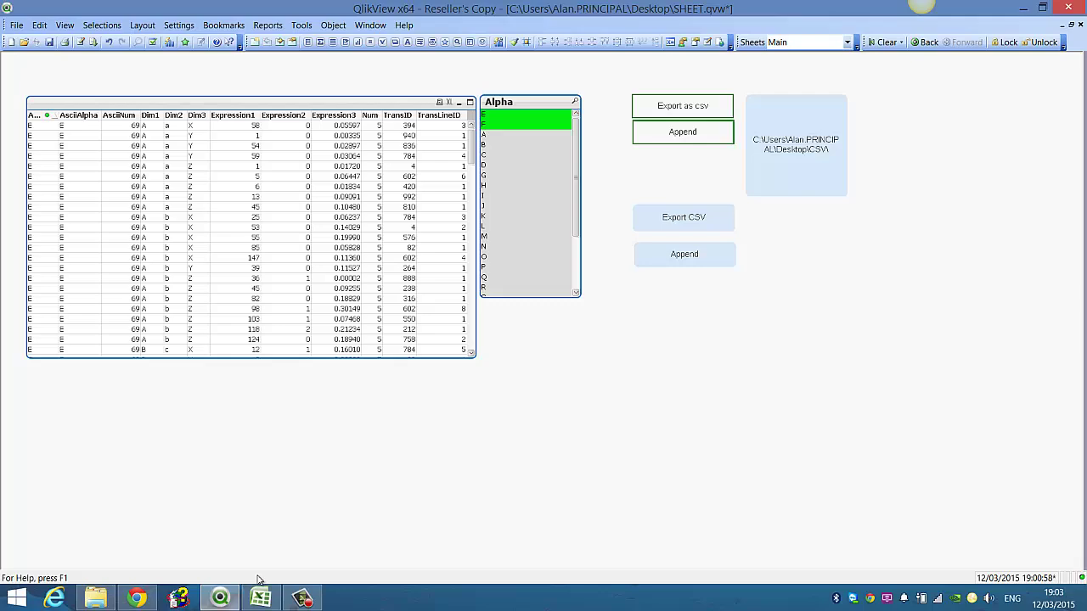
click(96, 596)
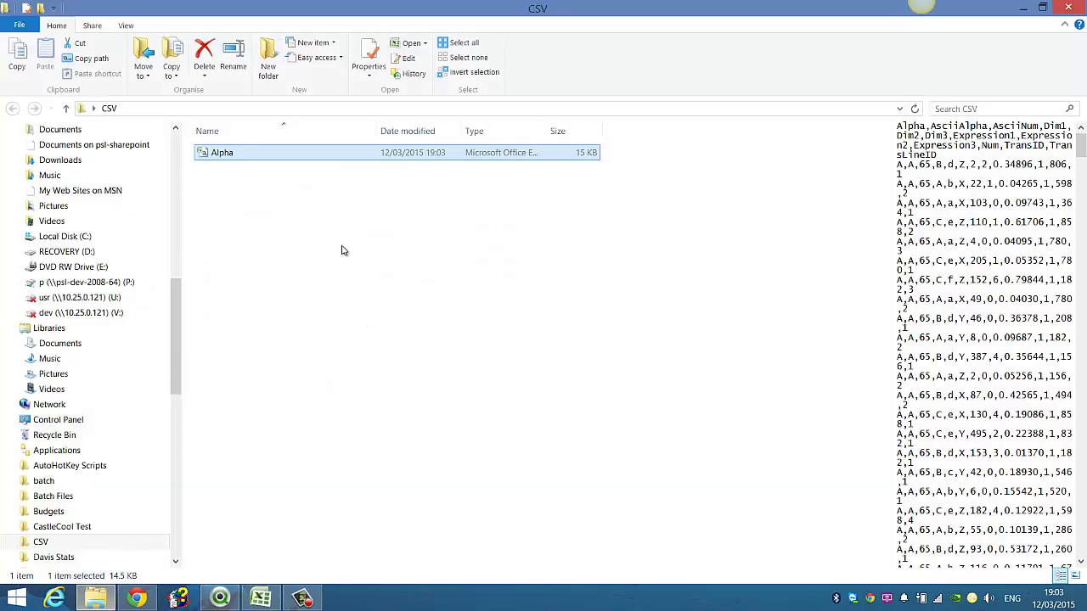
double_click(323, 154)
scroll(277, 322, down, 17)
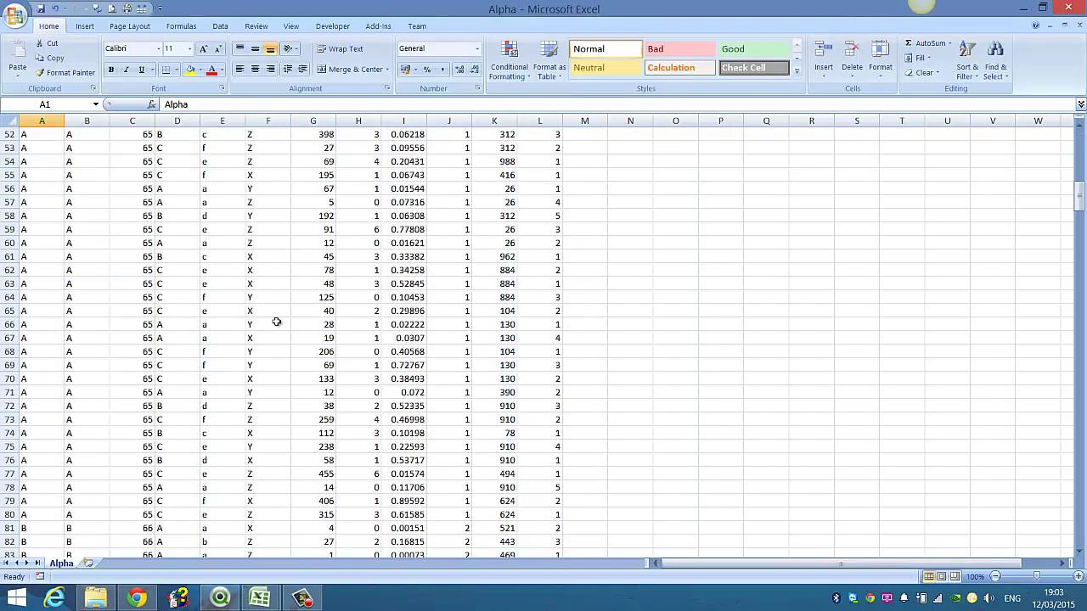
scroll(276, 321, down, 14)
scroll(277, 321, down, 12)
scroll(277, 322, down, 13)
scroll(275, 351, down, 13)
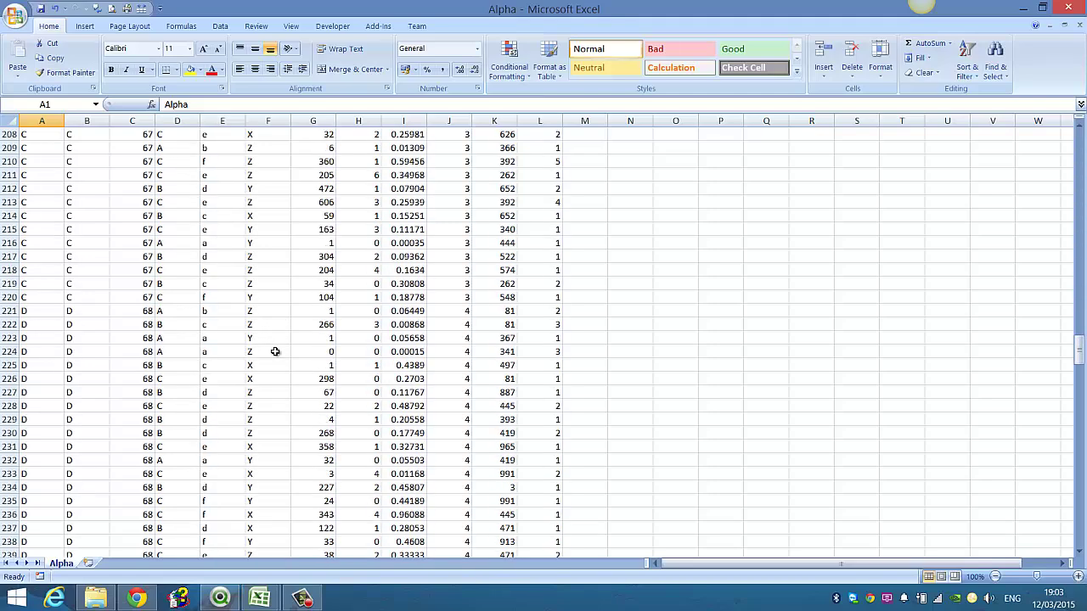
scroll(276, 352, down, 10)
scroll(286, 389, down, 10)
scroll(281, 417, down, 10)
scroll(279, 417, down, 10)
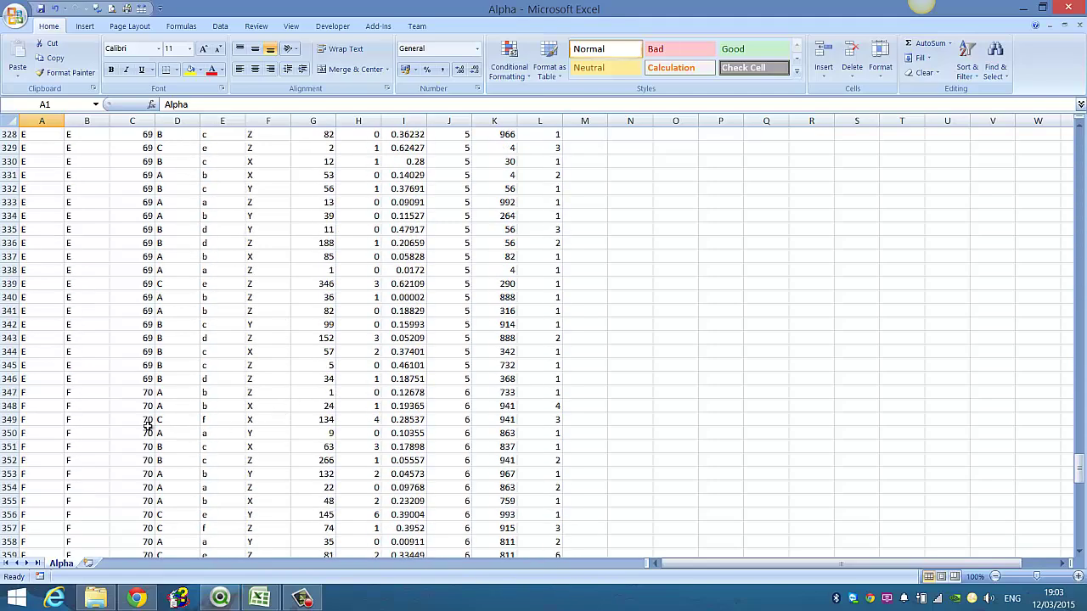
scroll(148, 426, down, 8)
scroll(133, 432, down, 15)
scroll(151, 417, down, 2)
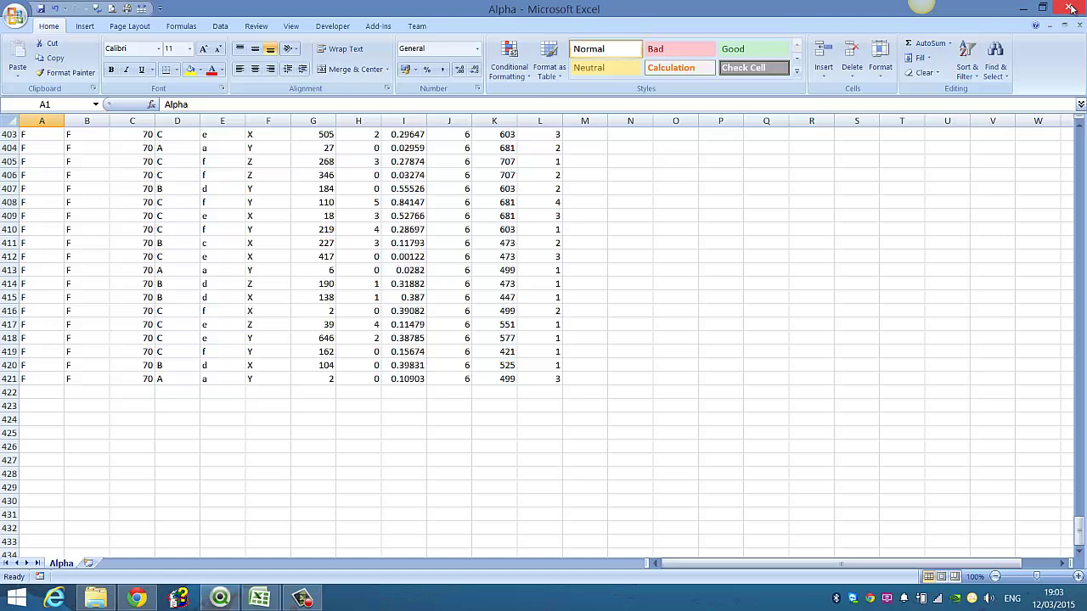
Back in QlikView, drag the folder-path text box's bottom edge up to shorten it
click(220, 598)
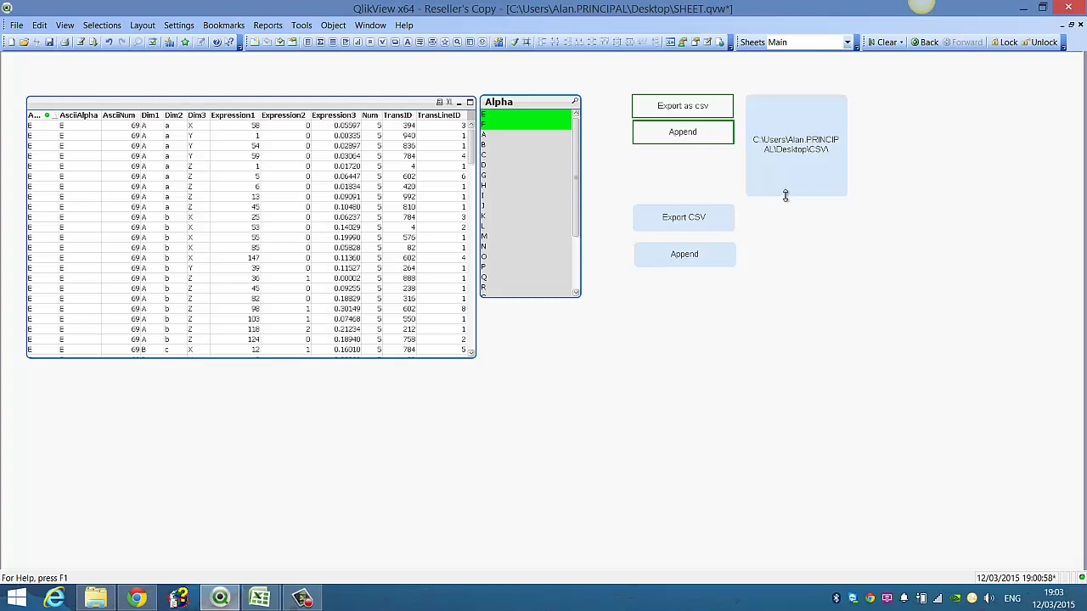
drag(786, 193, 788, 144)
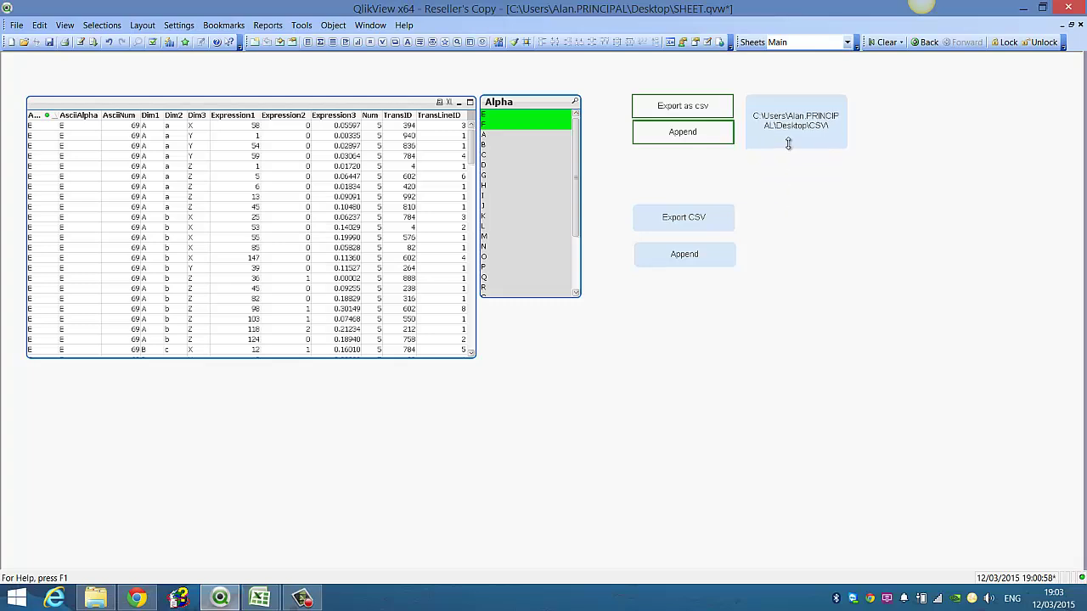